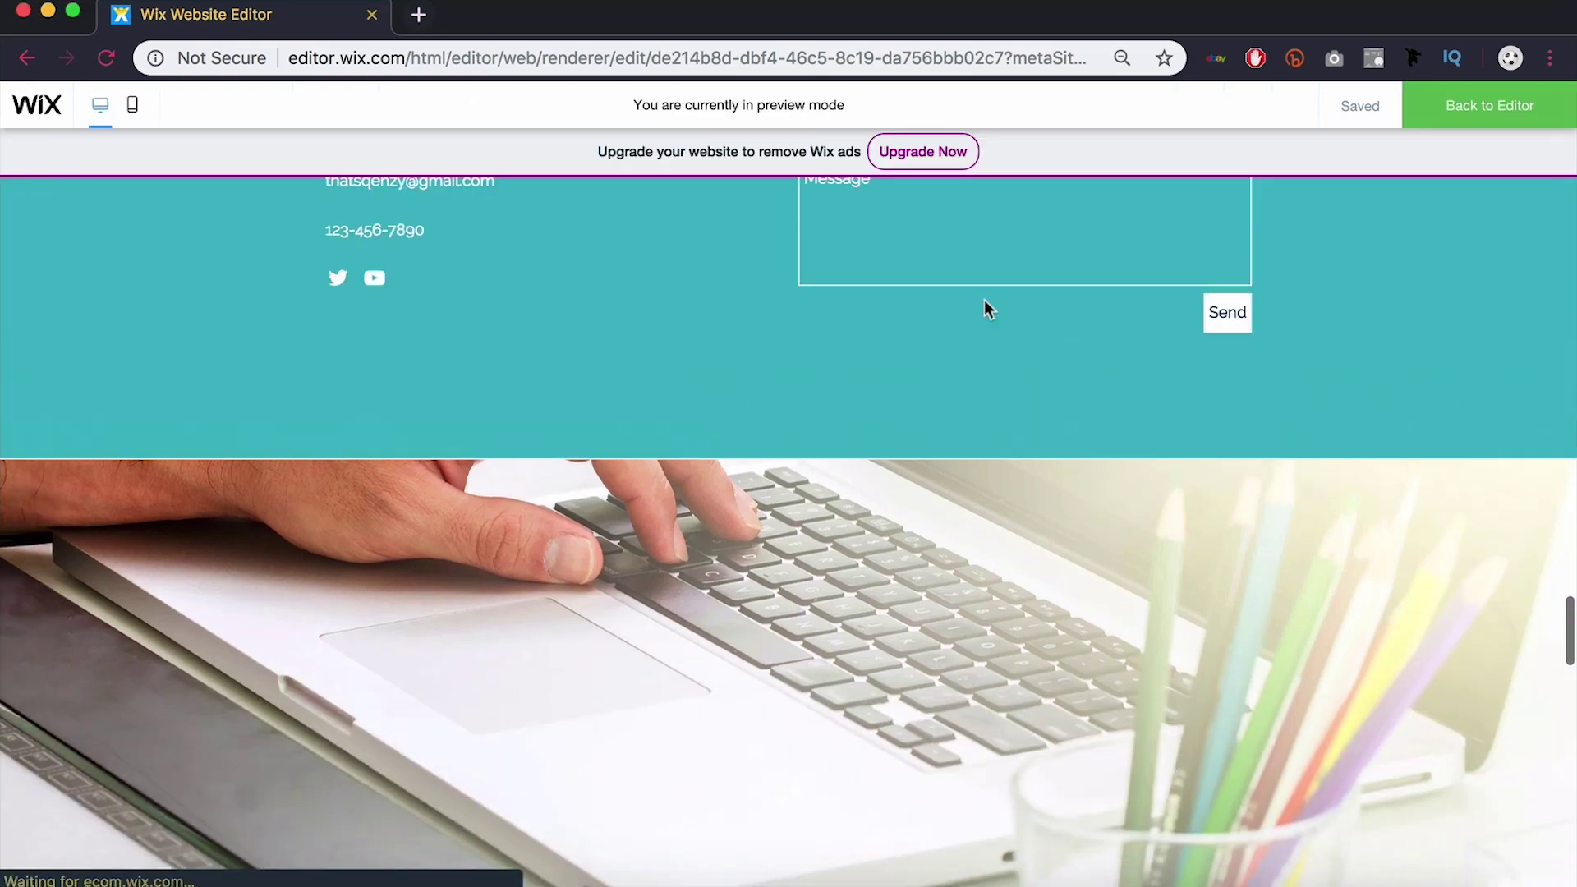
scroll(986, 299, up, 2)
scroll(984, 300, up, 3)
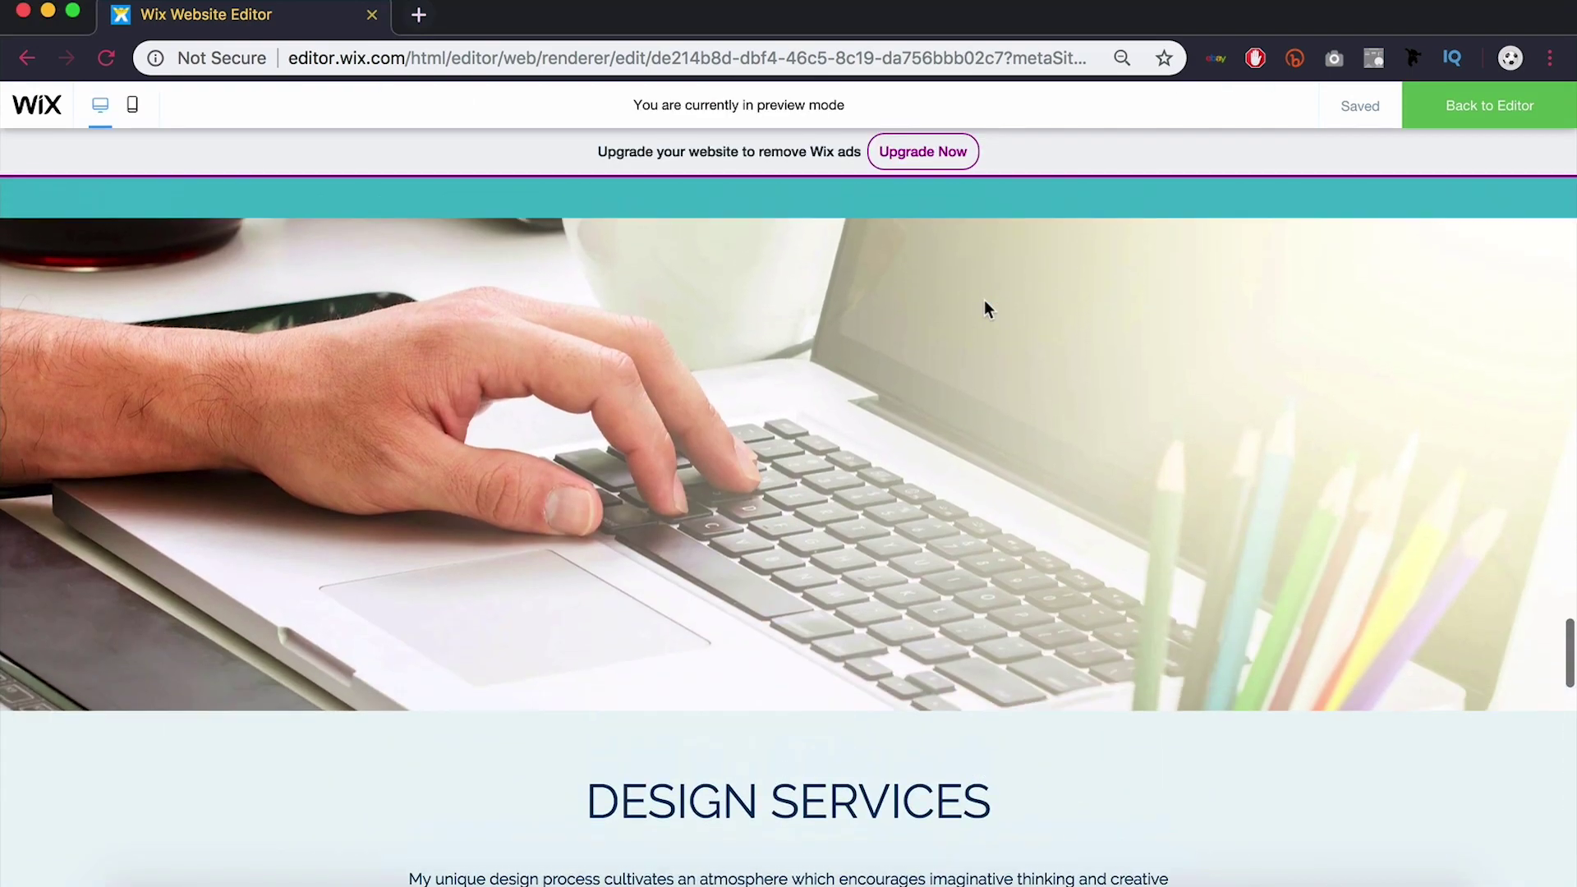
scroll(984, 300, up, 4)
scroll(985, 300, up, 2)
scroll(984, 309, down, 5)
scroll(984, 308, down, 4)
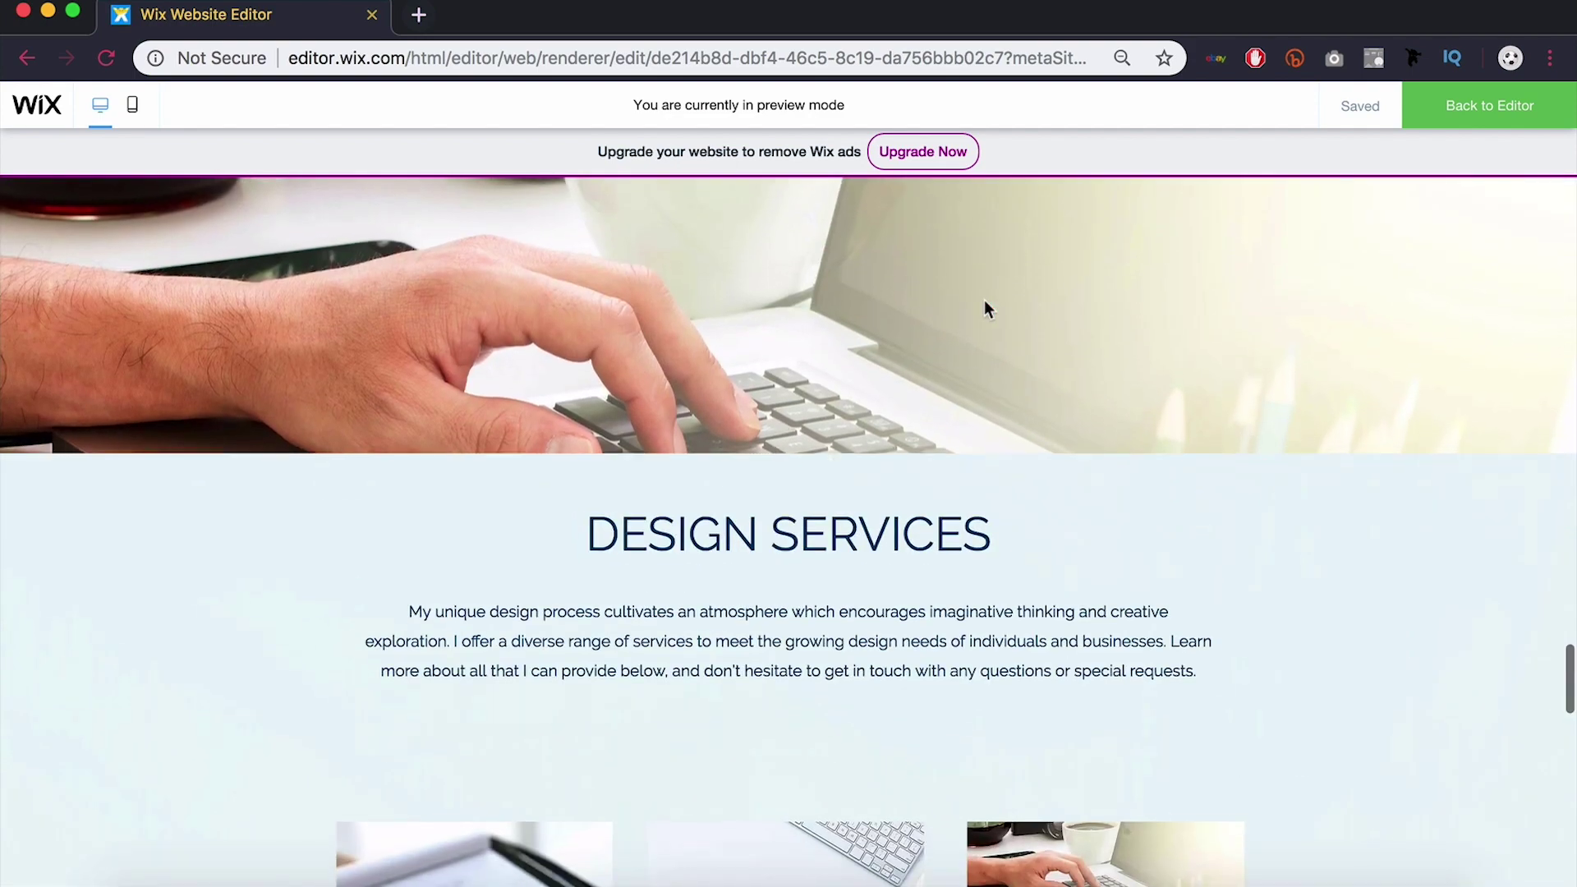
scroll(986, 310, down, 1)
scroll(985, 310, up, 3)
scroll(986, 309, up, 3)
scroll(985, 309, up, 1)
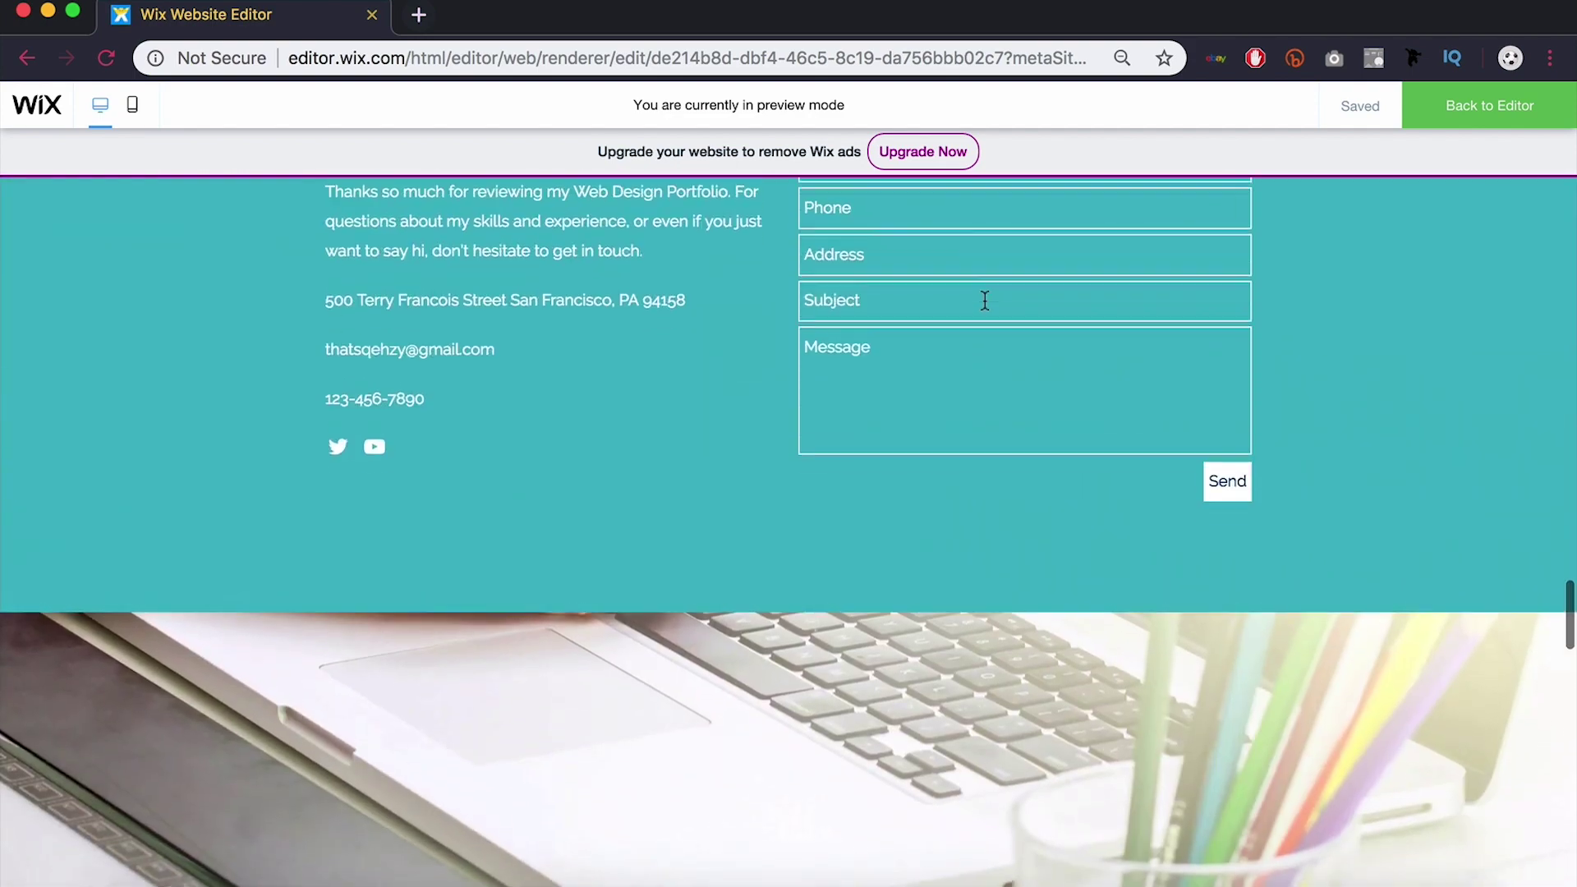
scroll(985, 310, up, 1)
scroll(985, 302, down, 2)
scroll(985, 300, down, 1)
scroll(985, 301, down, 1)
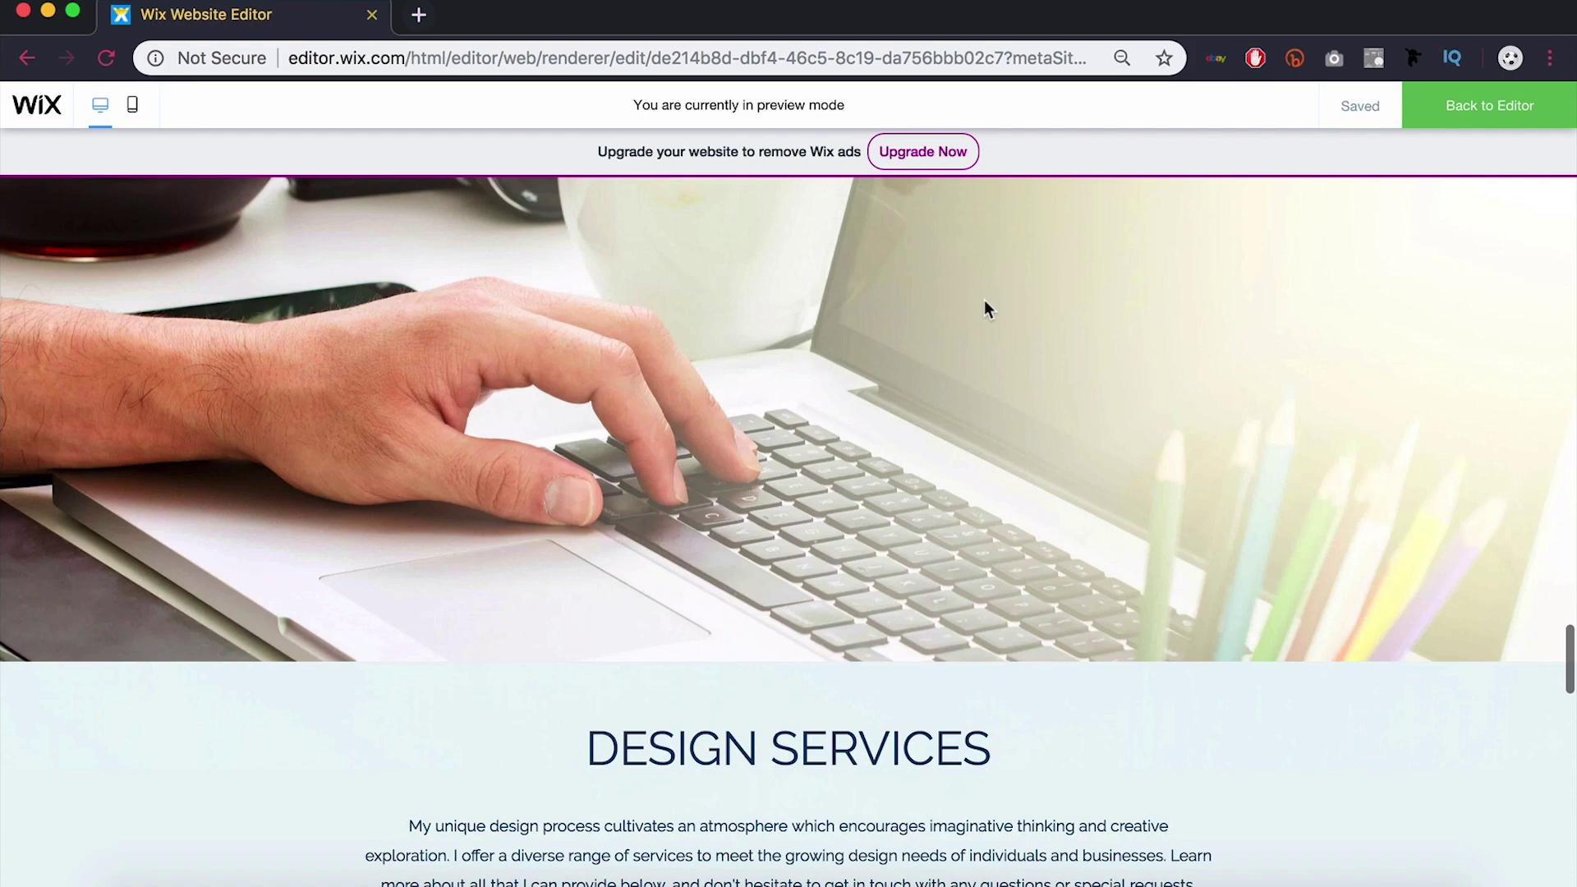
scroll(1013, 478, down, 5)
scroll(1012, 479, down, 3)
scroll(1015, 490, down, 2)
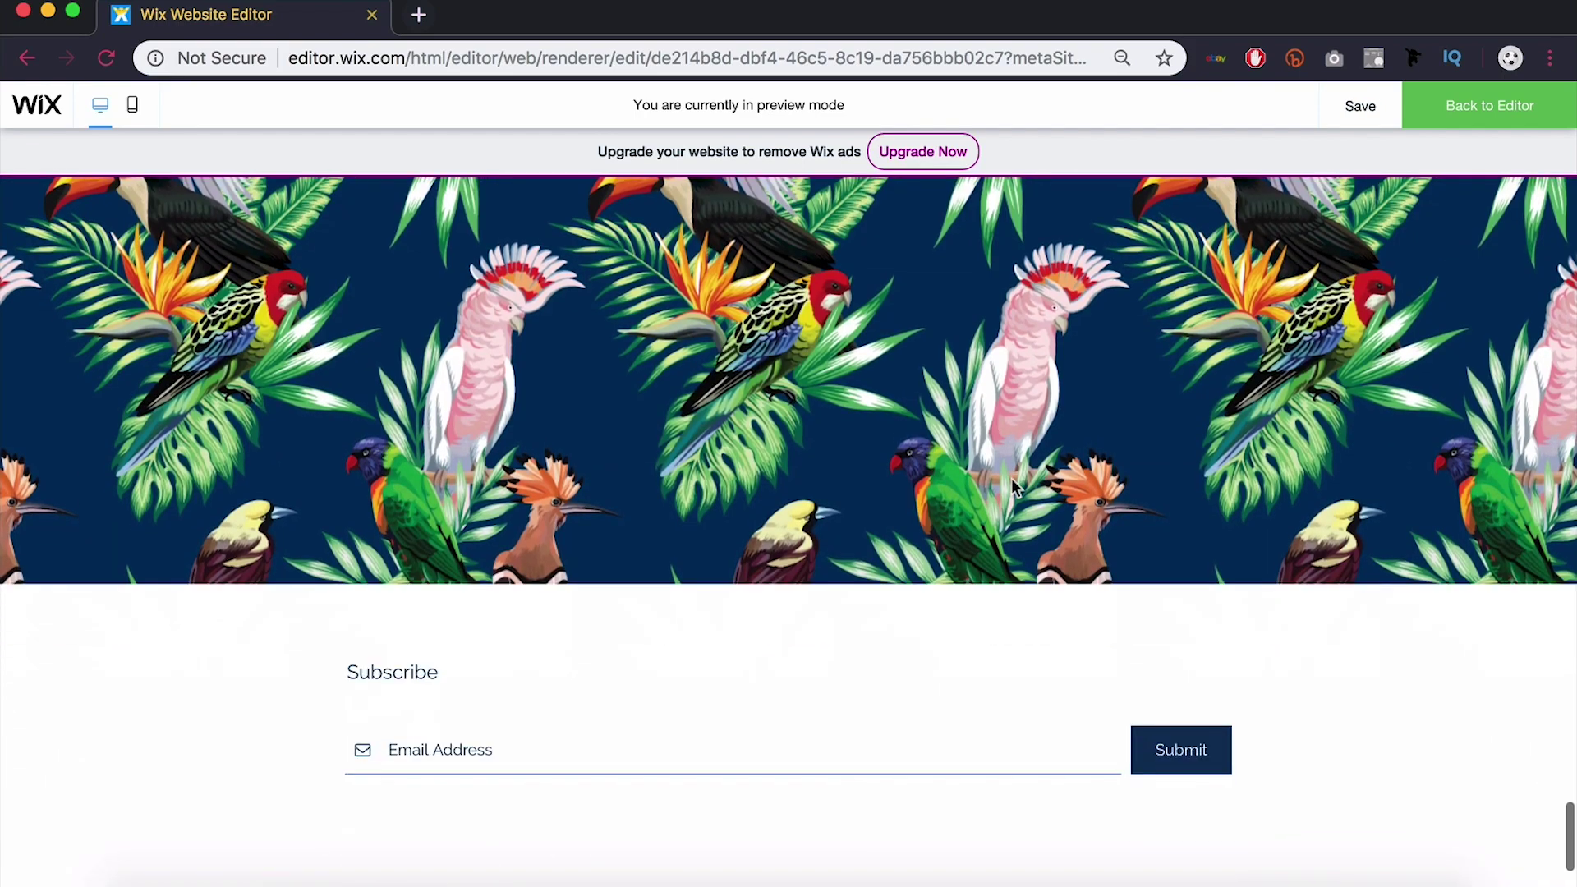
scroll(1014, 489, up, 5)
scroll(1014, 488, up, 3)
scroll(1014, 489, up, 2)
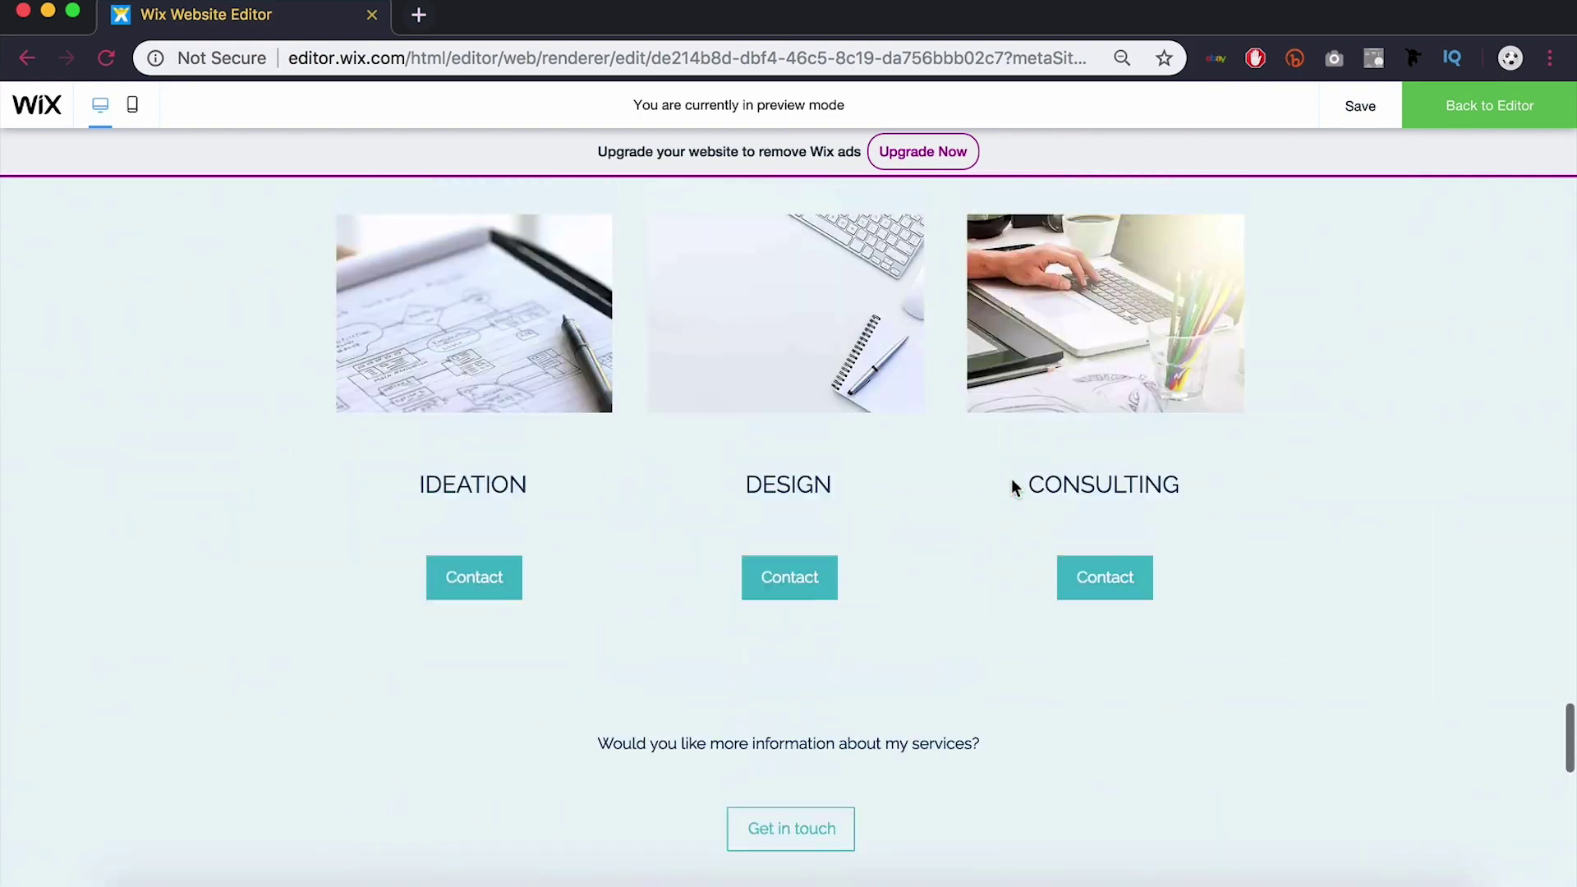
scroll(1014, 488, down, 1)
scroll(1014, 489, down, 3)
scroll(1013, 488, down, 3)
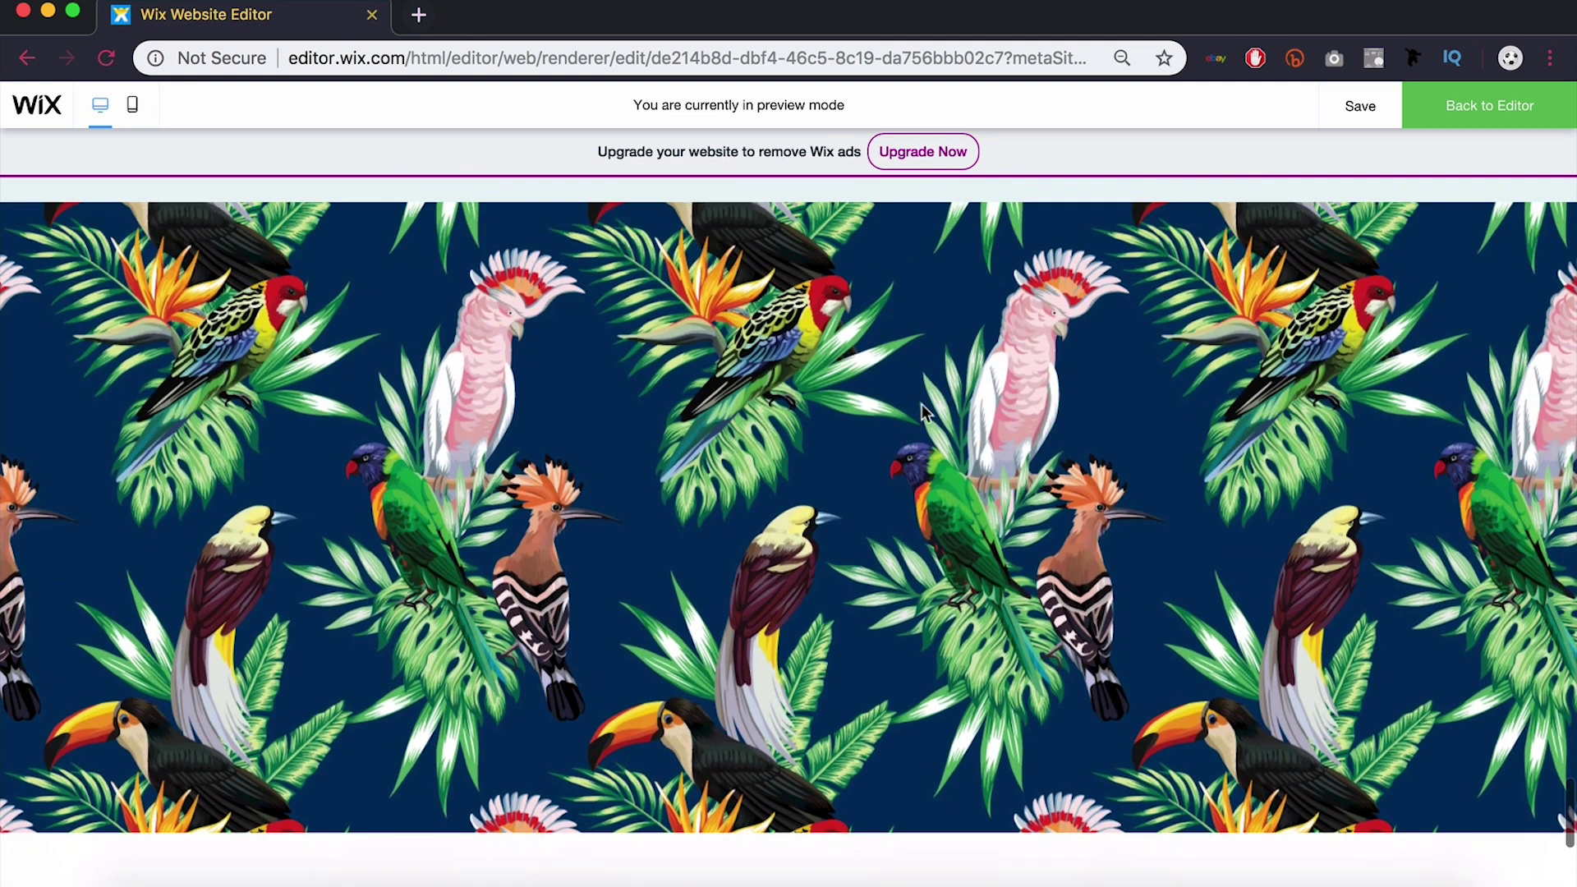
Exit the site preview and return to editing the Home page
key(ctrl+shift+p)
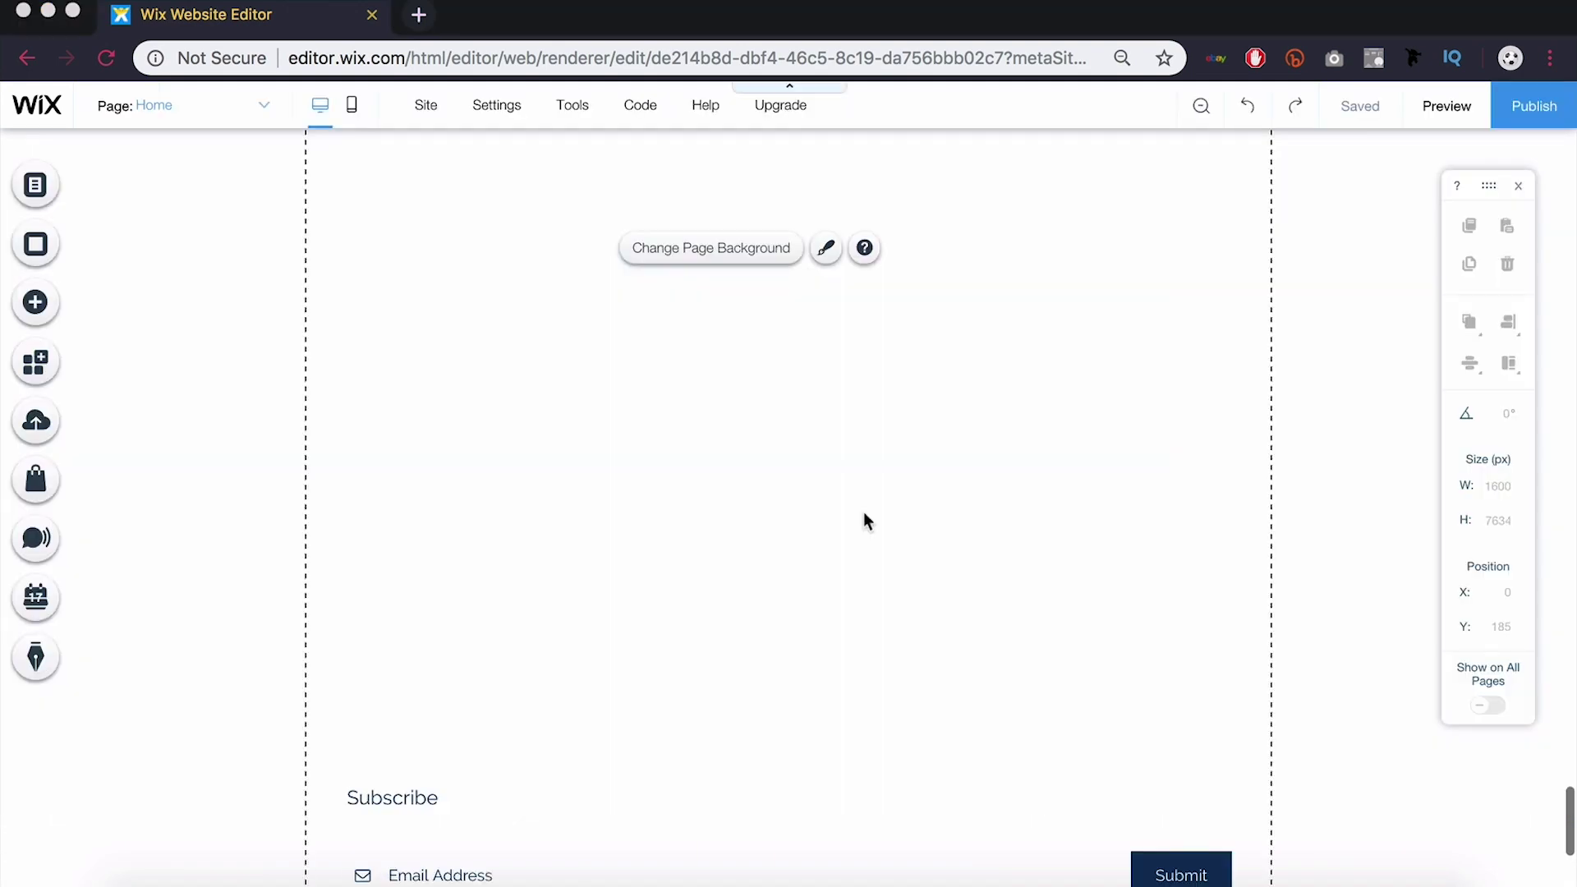
scroll(865, 514, up, 1)
scroll(865, 513, up, 4)
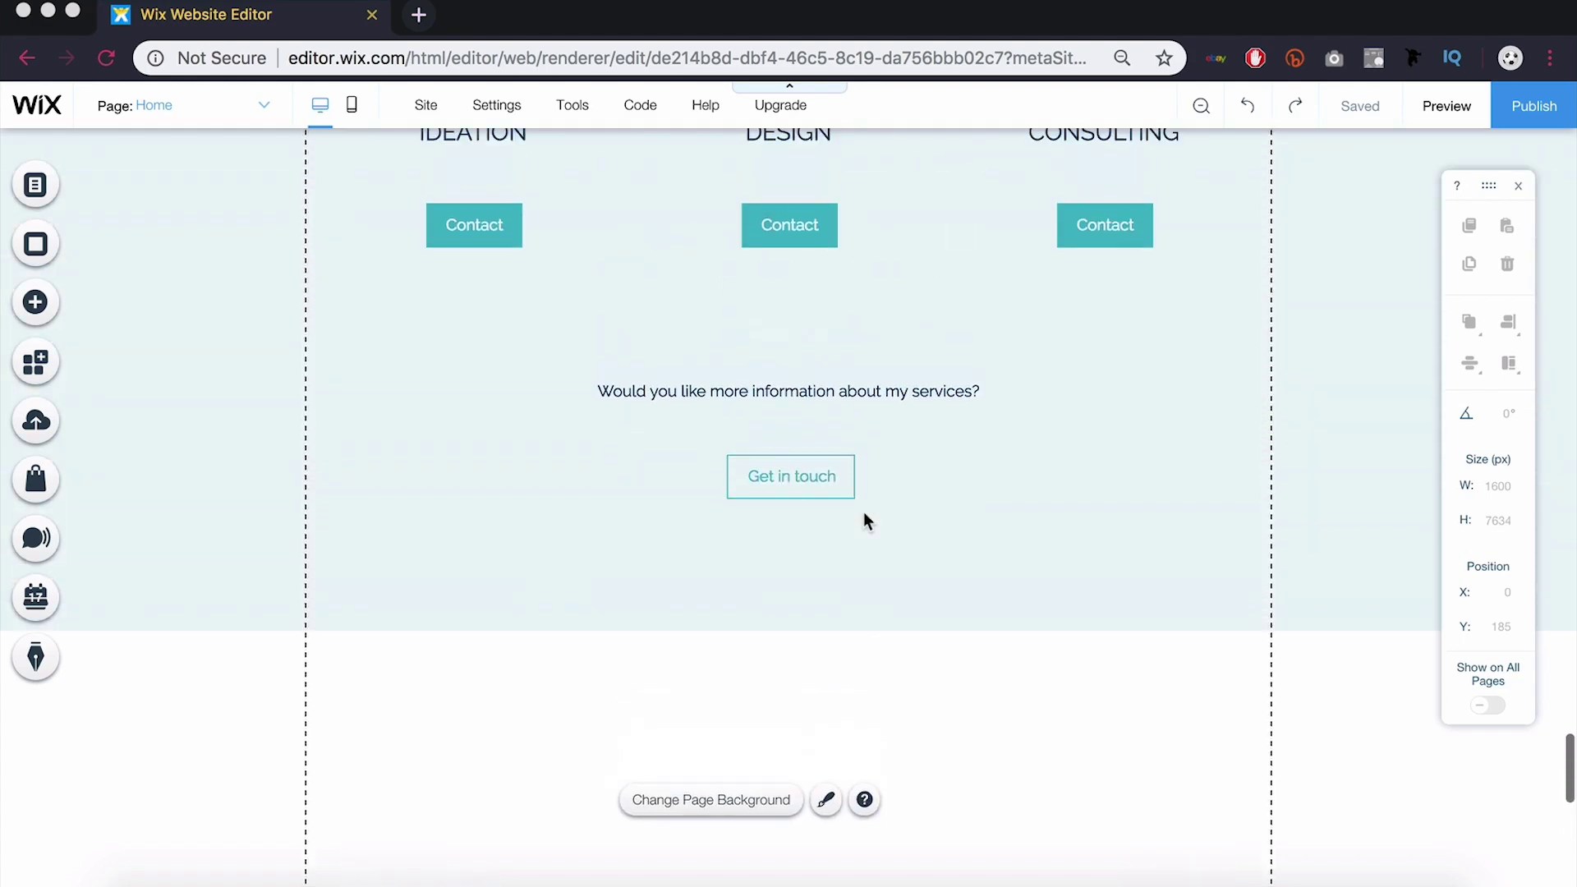
scroll(863, 515, up, 3)
scroll(865, 514, up, 3)
scroll(865, 521, up, 3)
scroll(864, 520, down, 10)
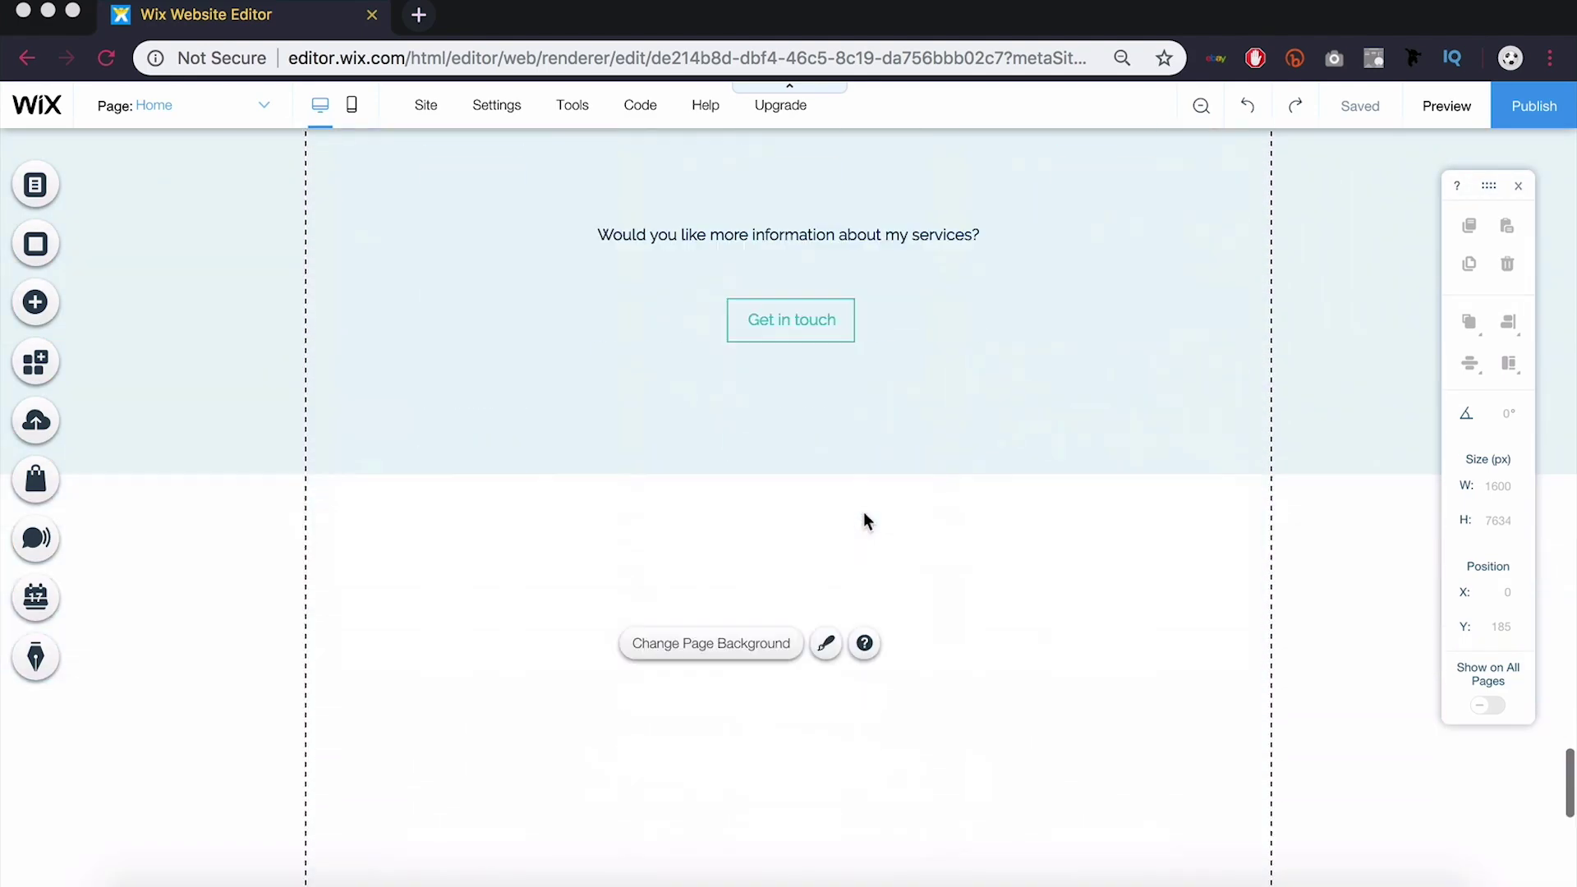
scroll(864, 520, down, 3)
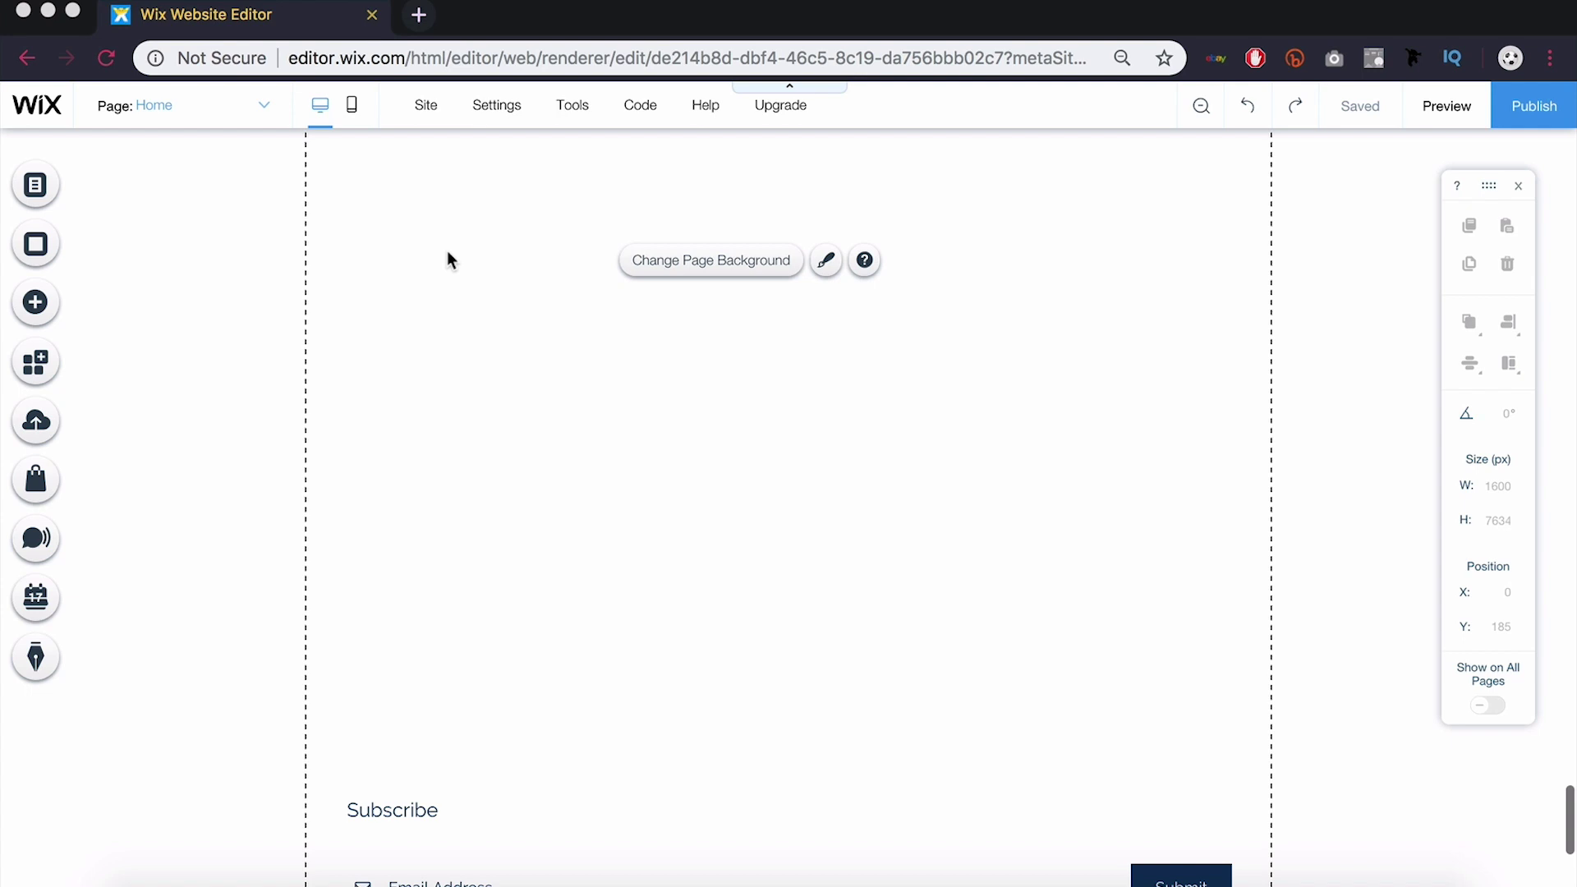
Apply the Tropic Birds image as the Home page background
click(45, 249)
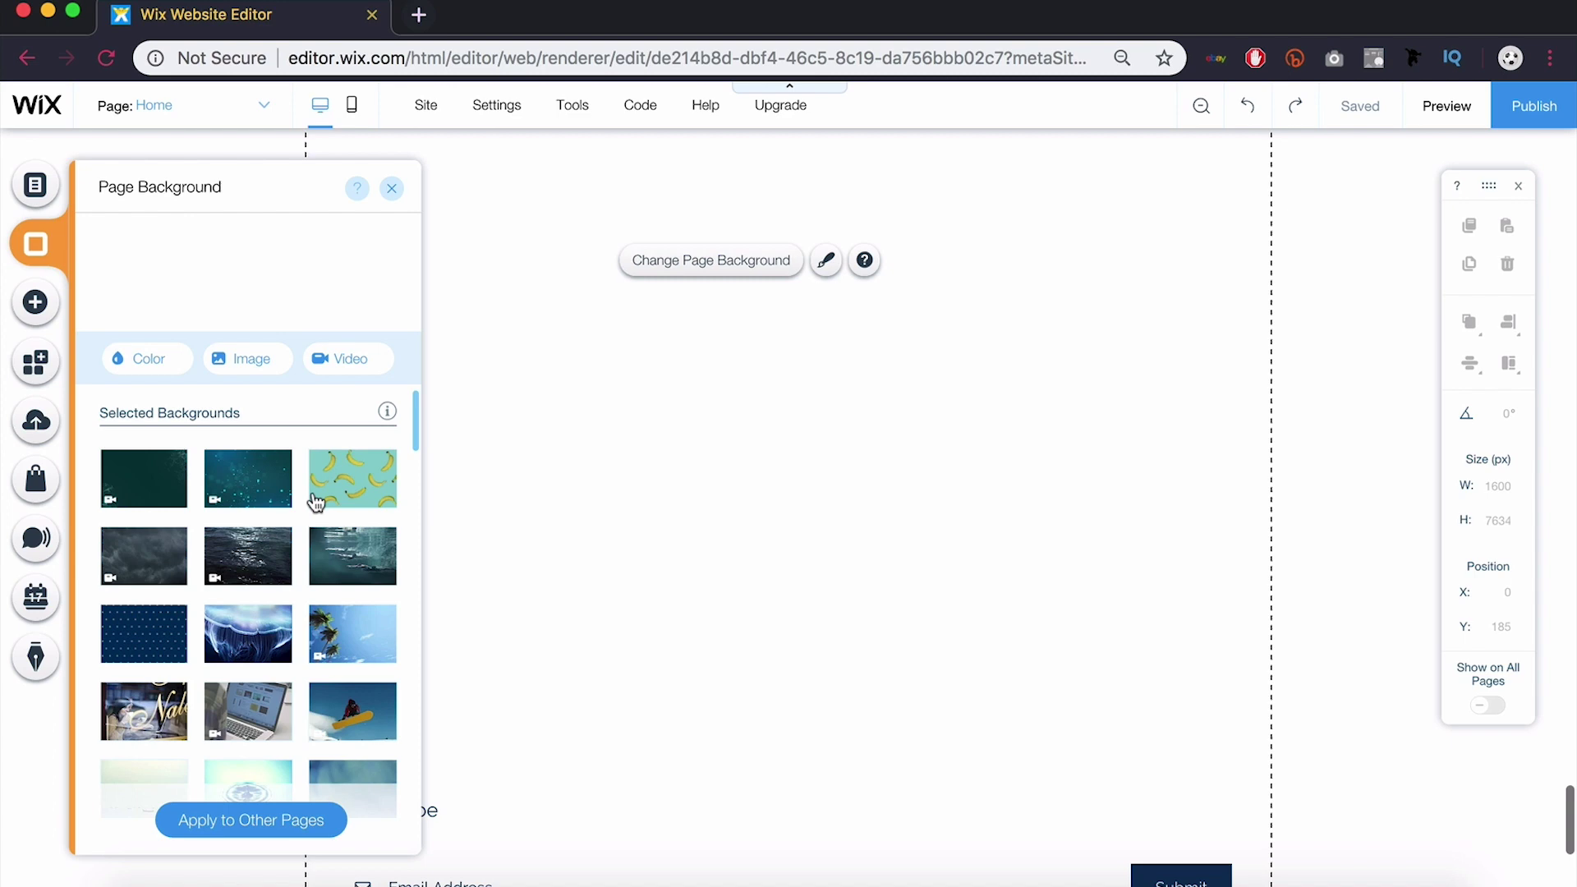
scroll(313, 501, down, 3)
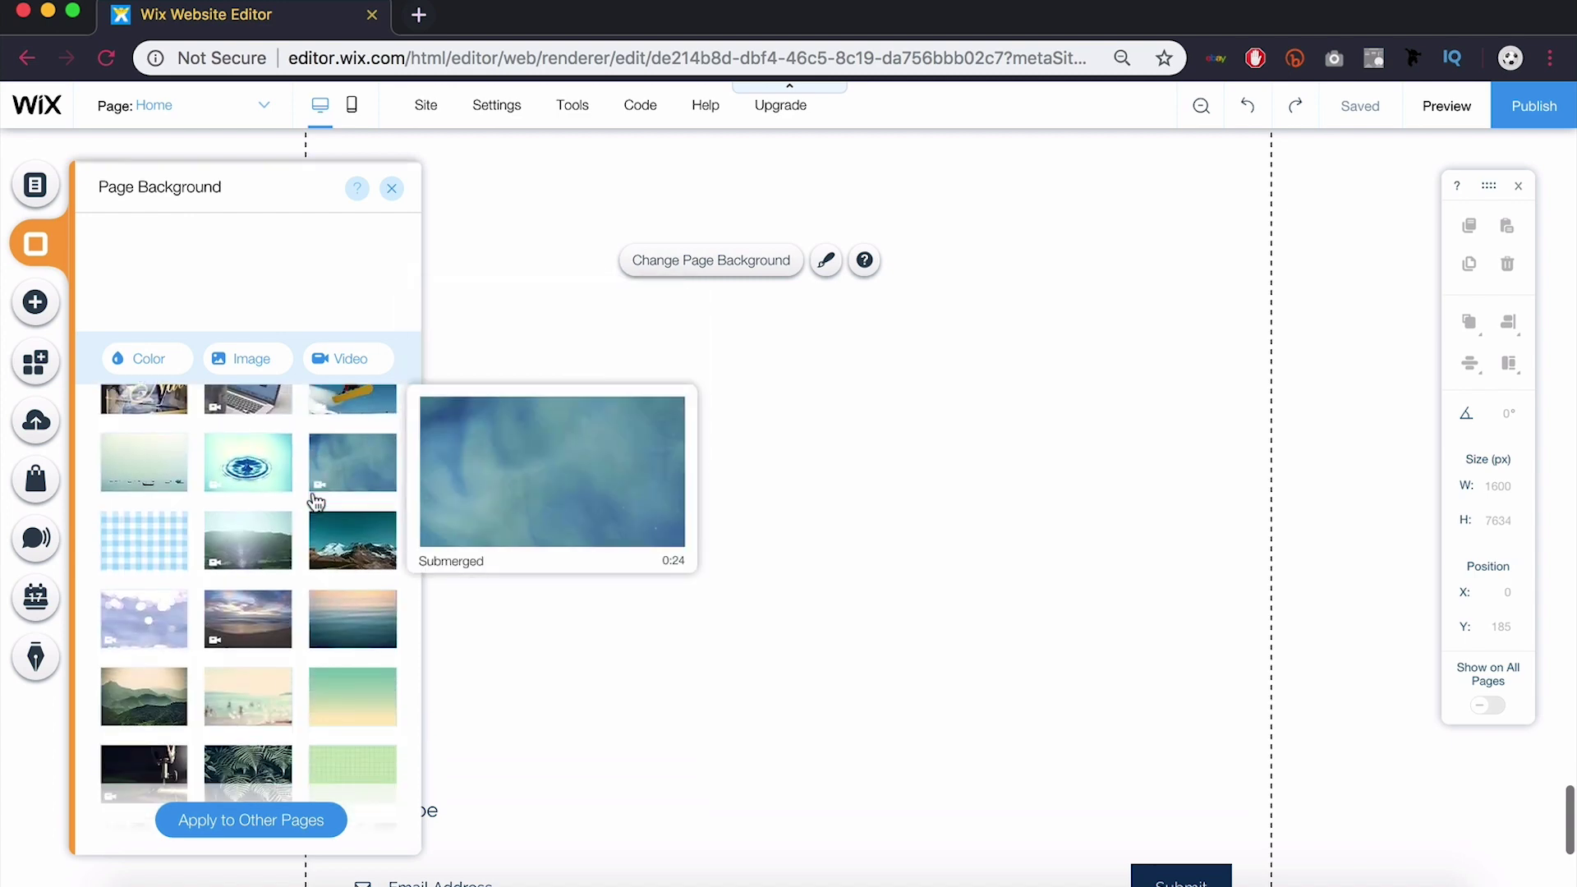
scroll(314, 501, down, 3)
scroll(313, 501, down, 2)
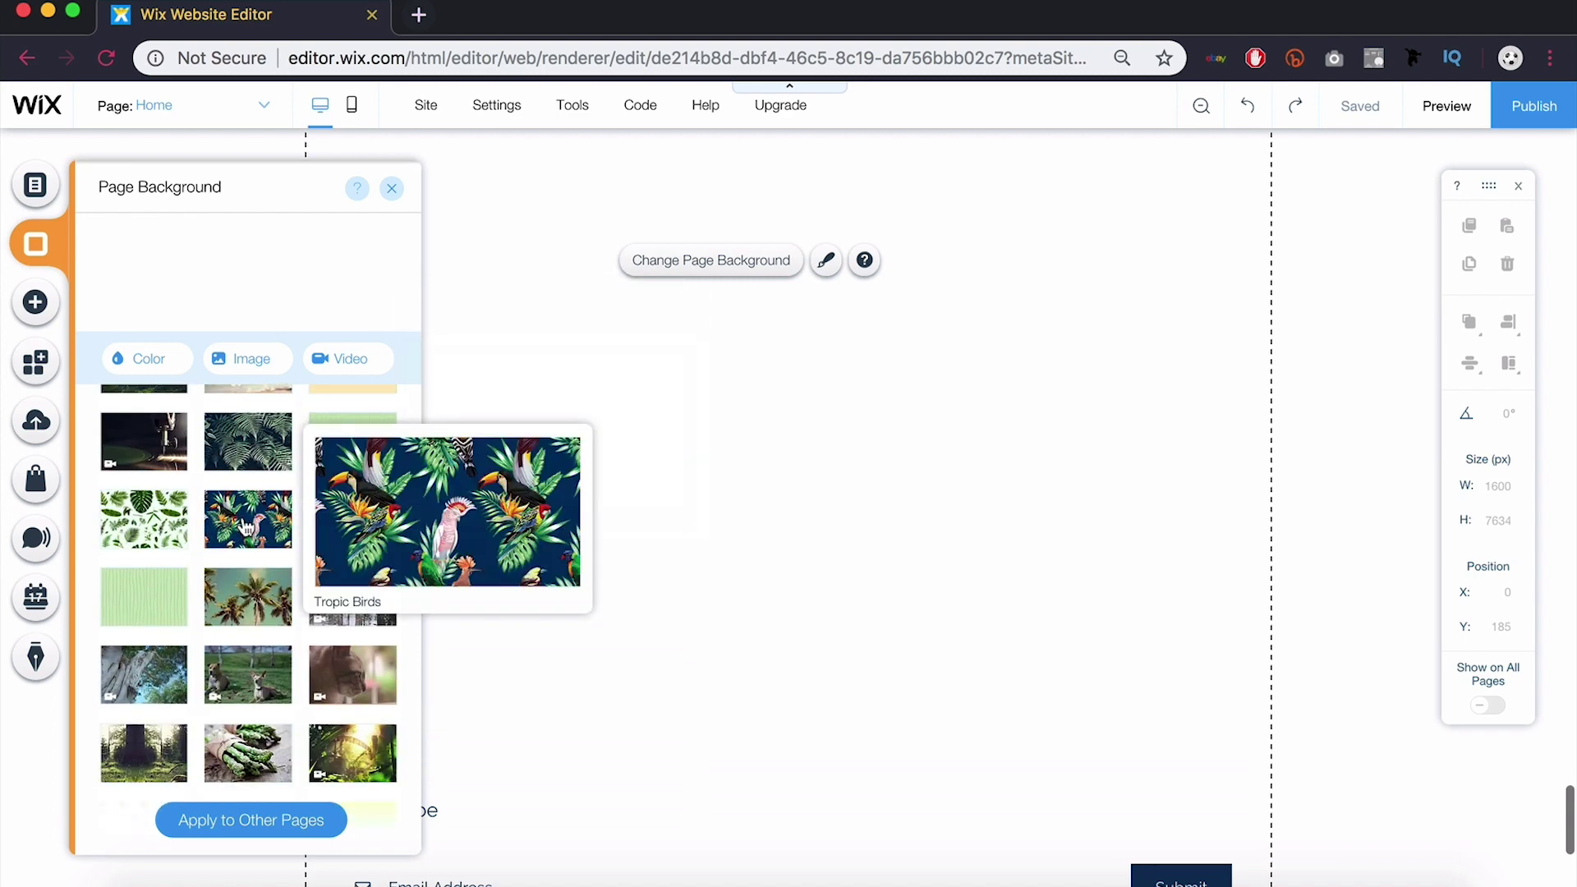
click(244, 528)
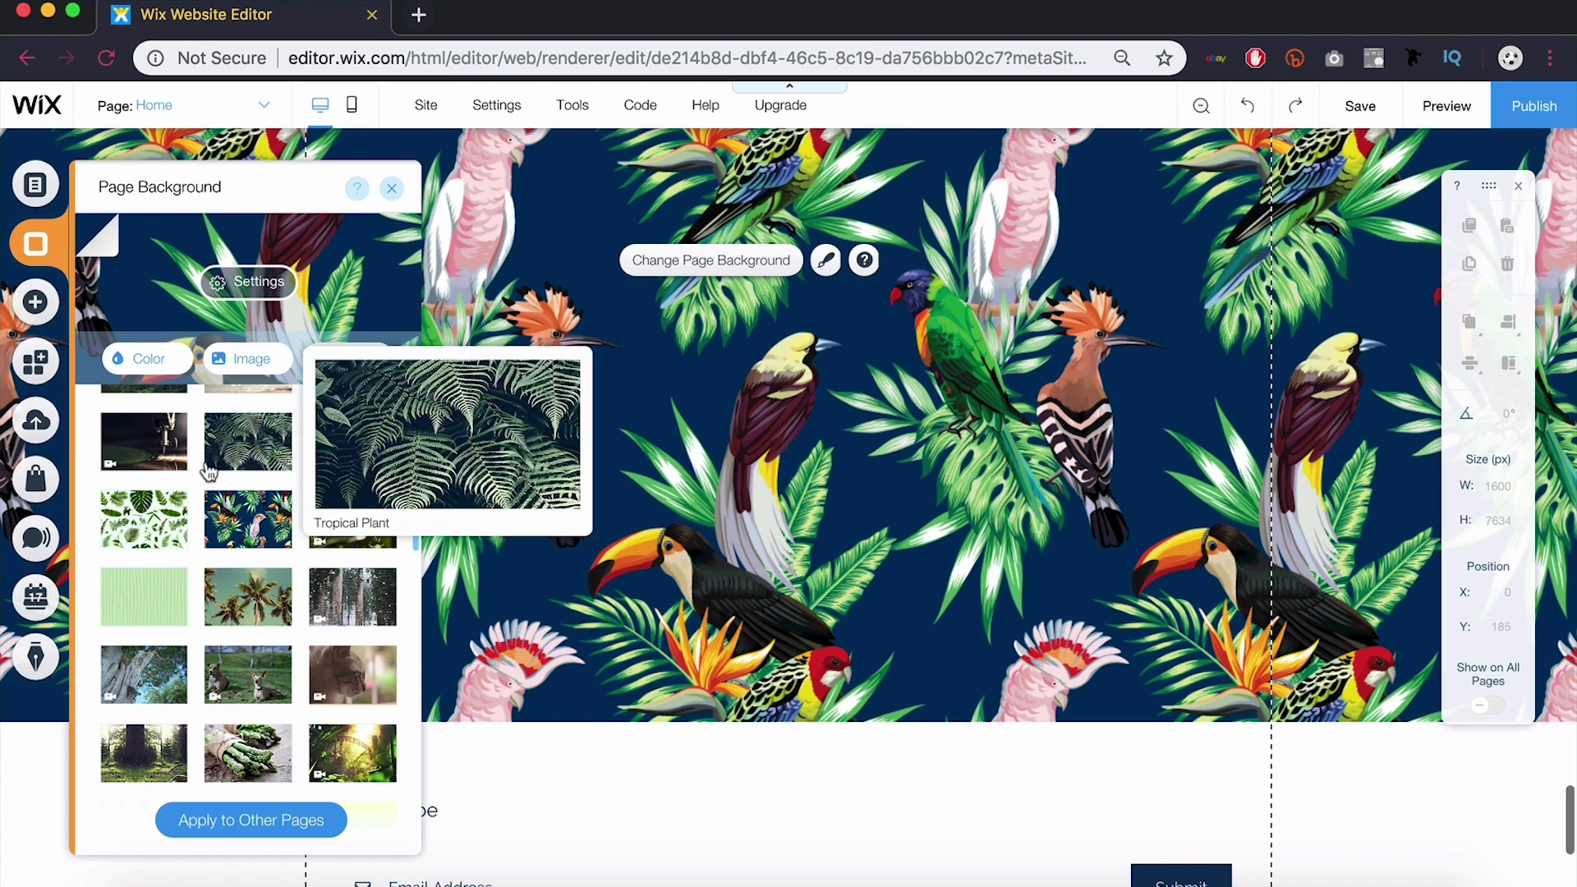
Give the Tropic Birds background the Parallax scroll effect and close the background panels
click(253, 296)
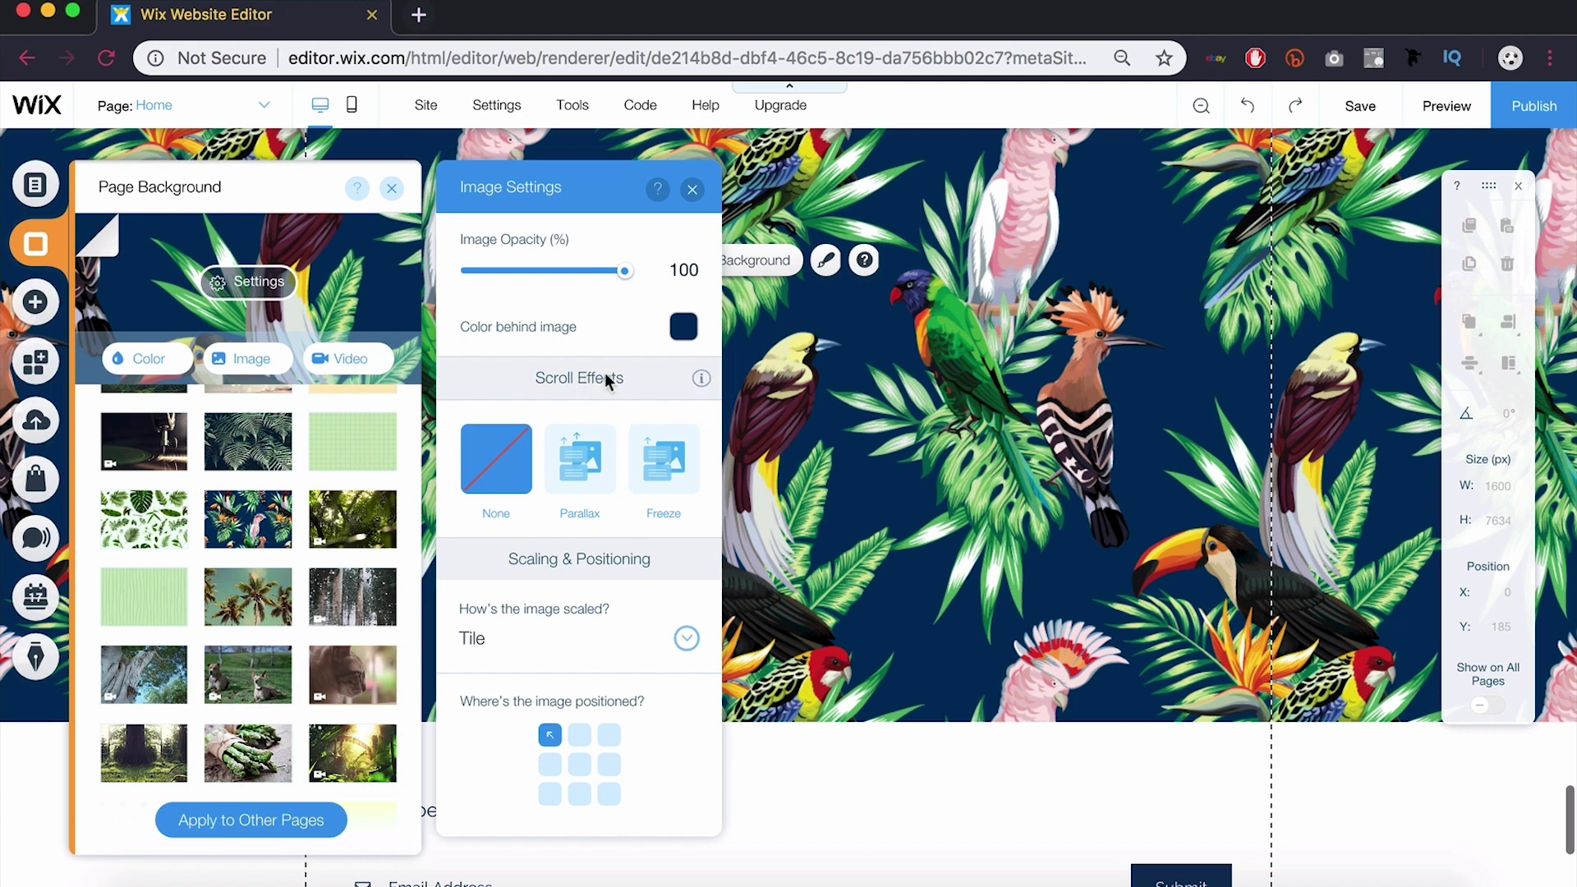
click(578, 464)
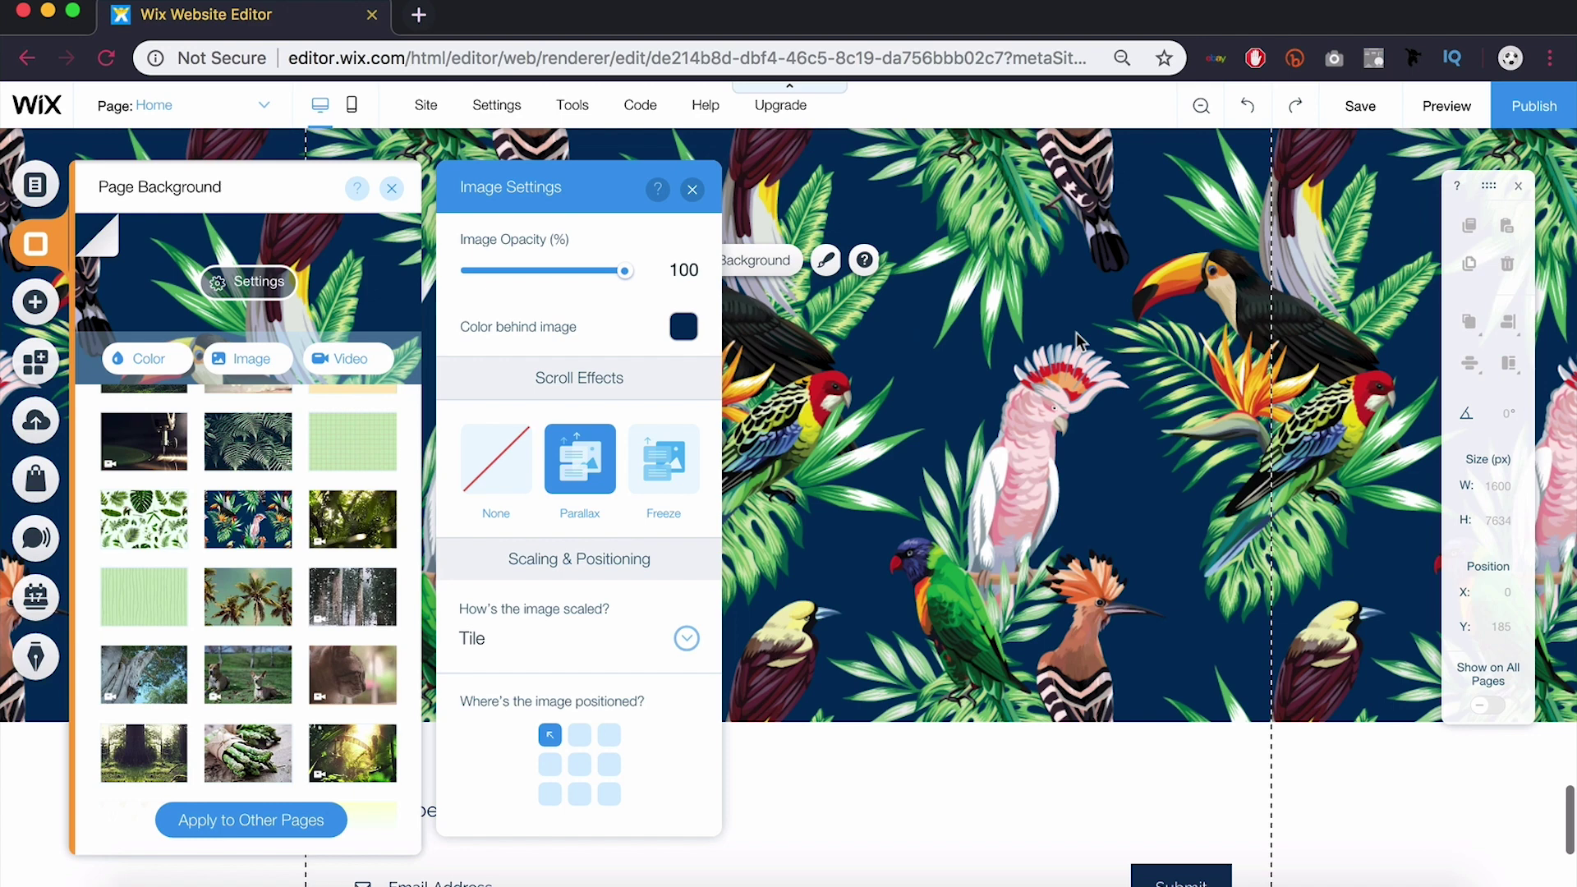
click(695, 189)
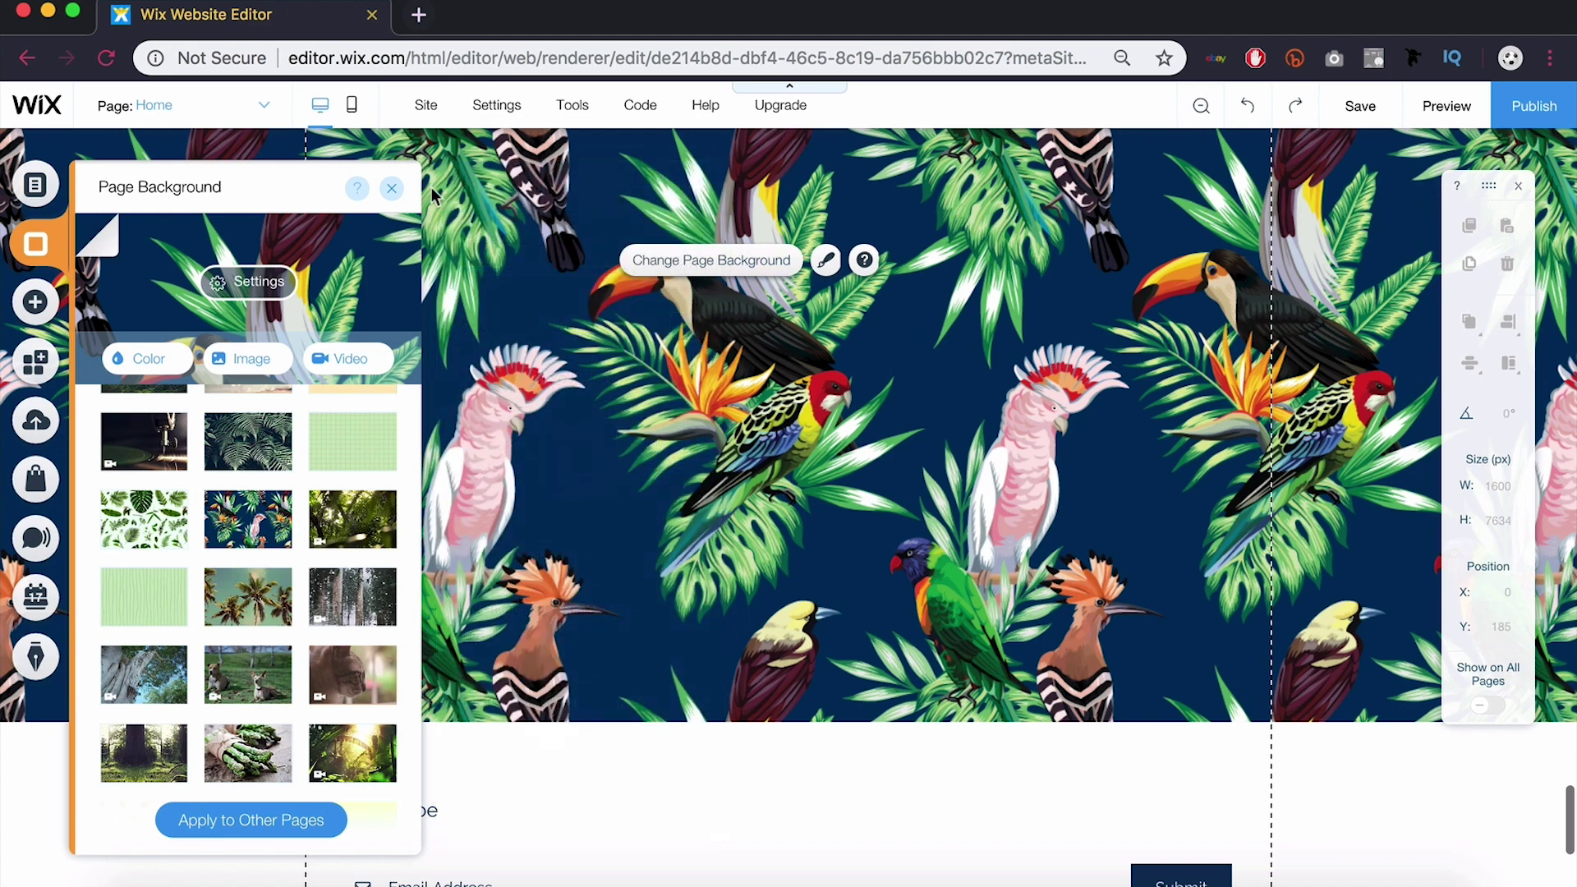
click(391, 188)
scroll(993, 424, up, 3)
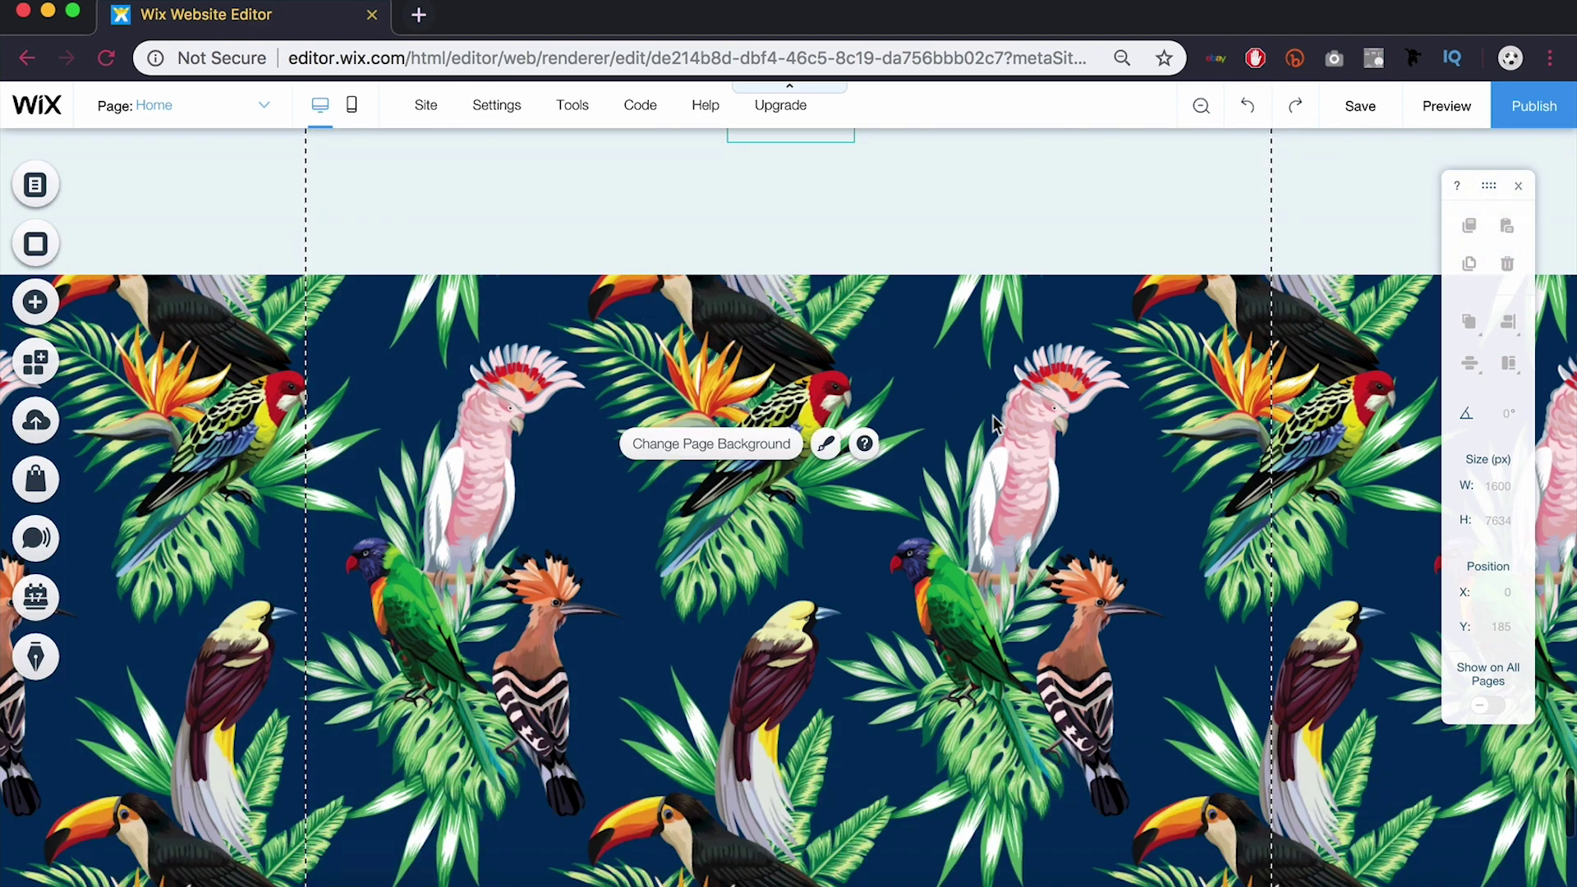
scroll(994, 424, down, 3)
scroll(994, 424, up, 1)
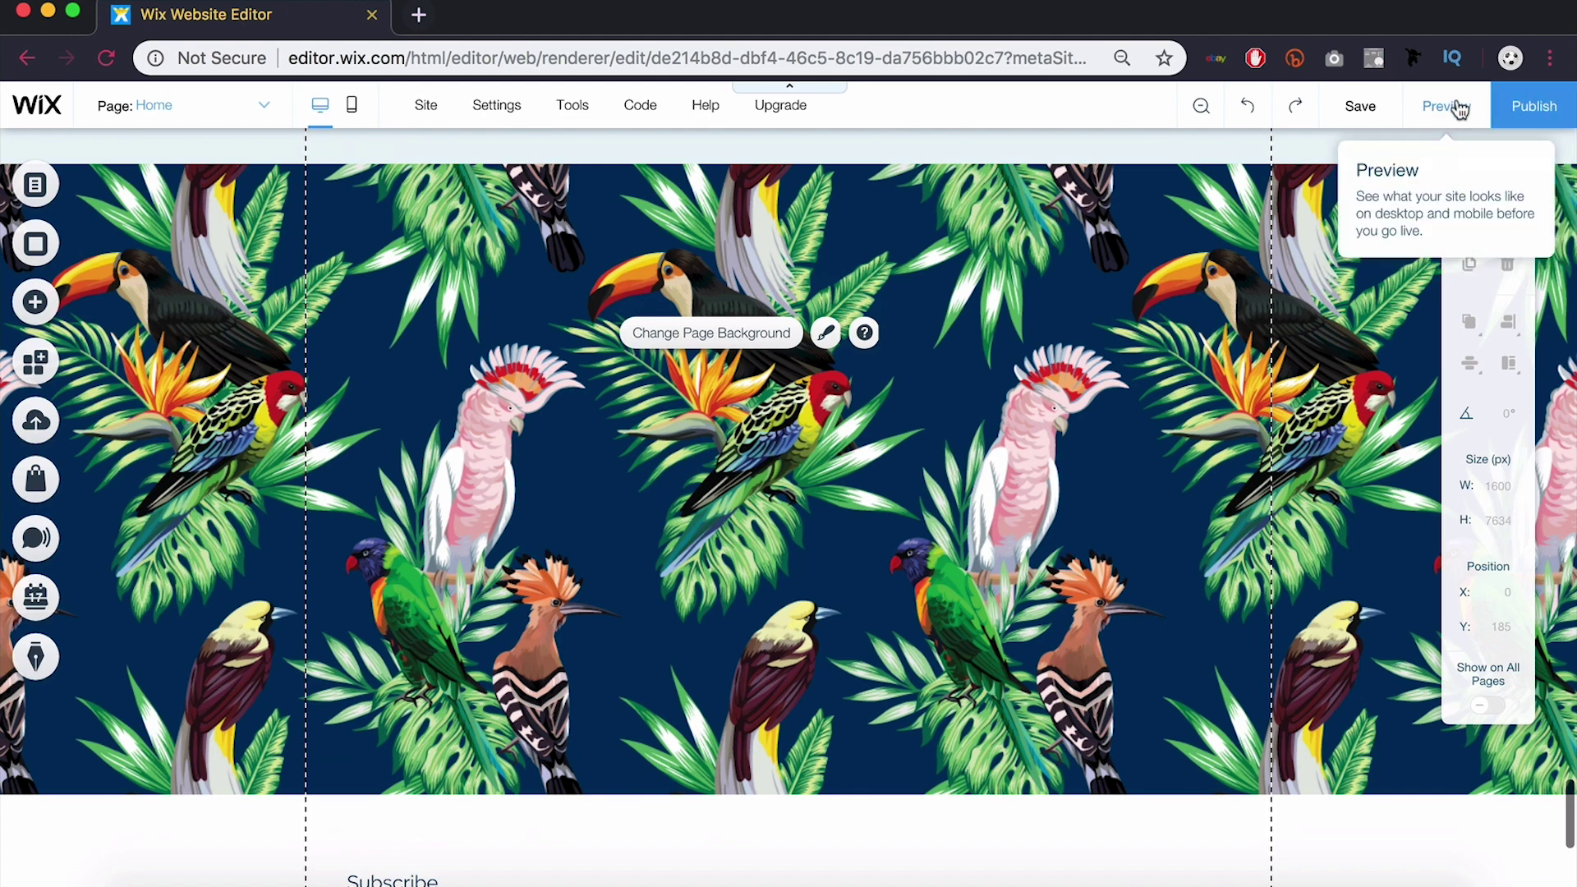
Preview the site and watch the Tropic Birds background move while scrolling
click(1449, 106)
scroll(1012, 488, down, 2)
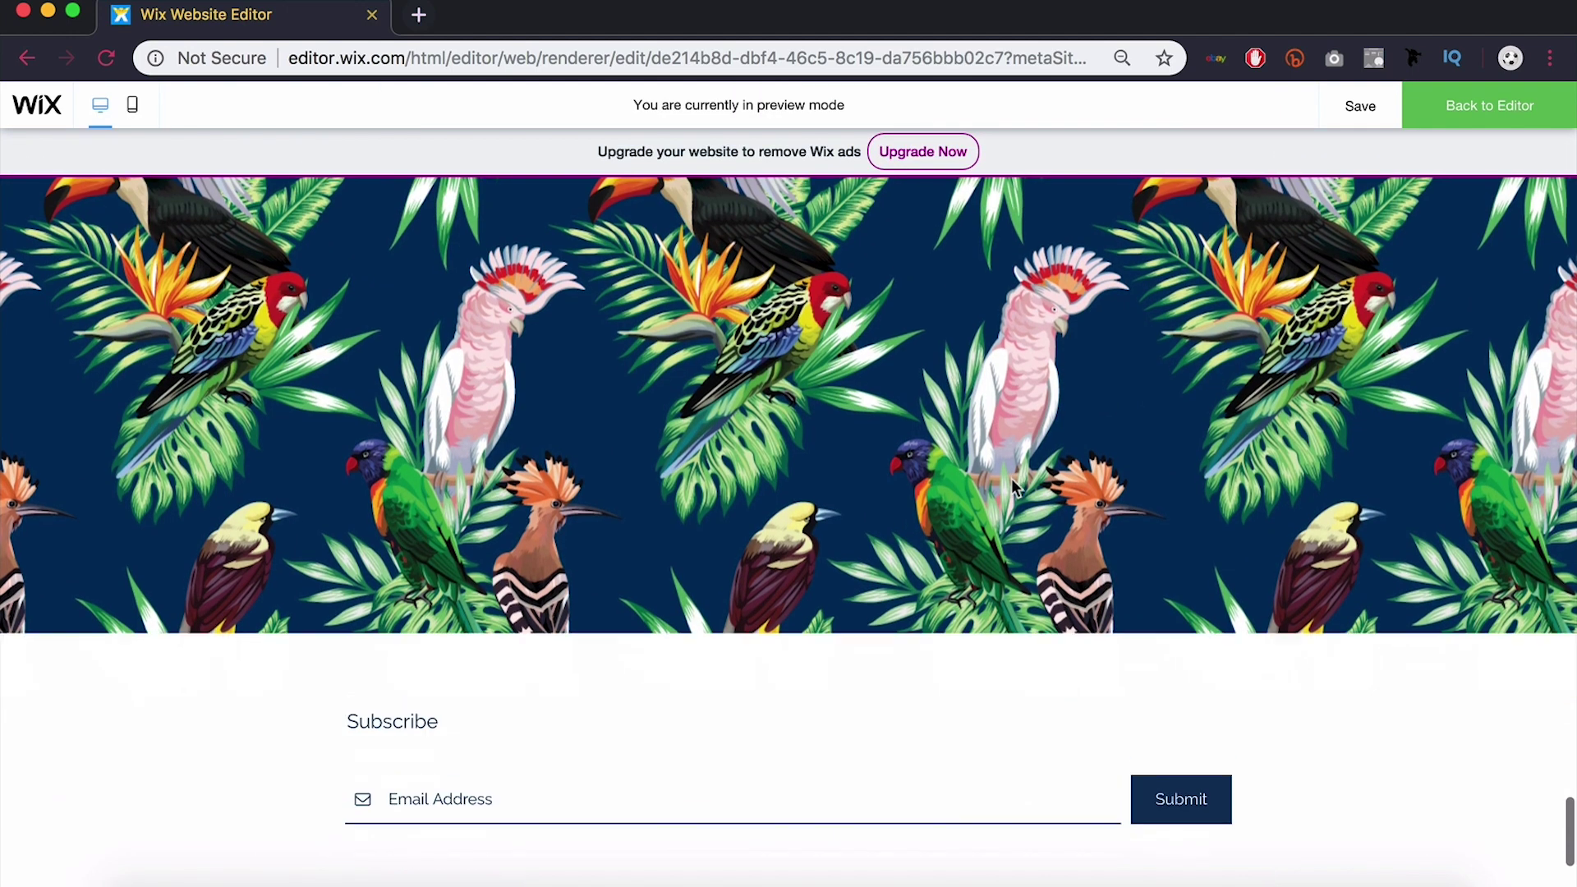
scroll(1012, 487, up, 1)
scroll(1012, 488, up, 3)
scroll(1014, 479, up, 2)
scroll(1013, 479, down, 3)
scroll(1013, 480, down, 5)
scroll(1013, 480, up, 5)
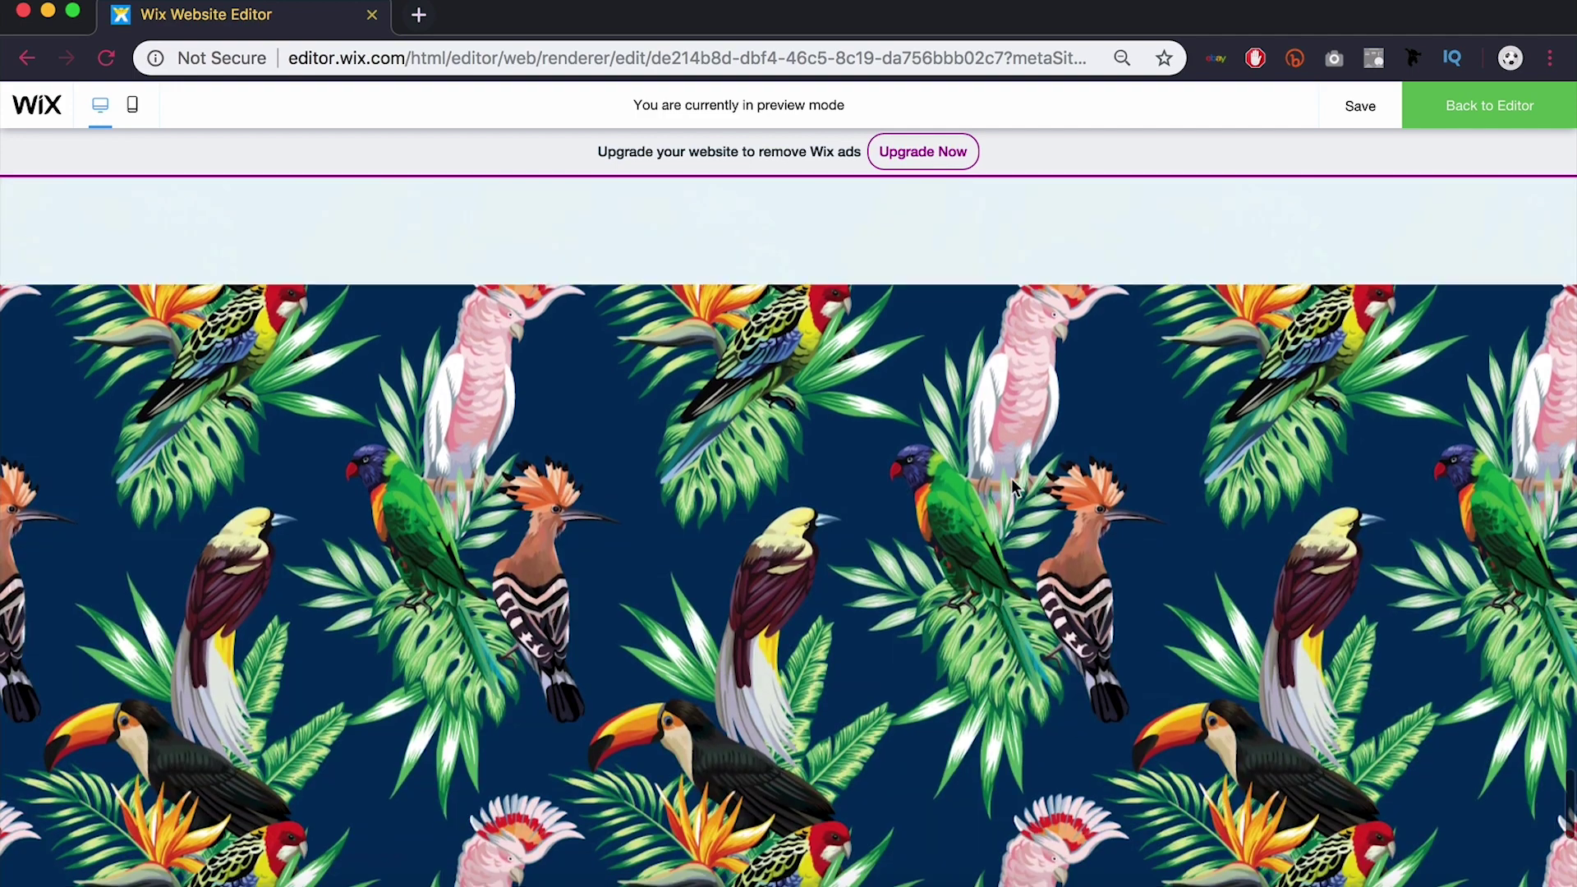
scroll(1013, 487, up, 1)
scroll(1013, 487, down, 1)
scroll(1013, 486, down, 4)
scroll(1014, 487, down, 2)
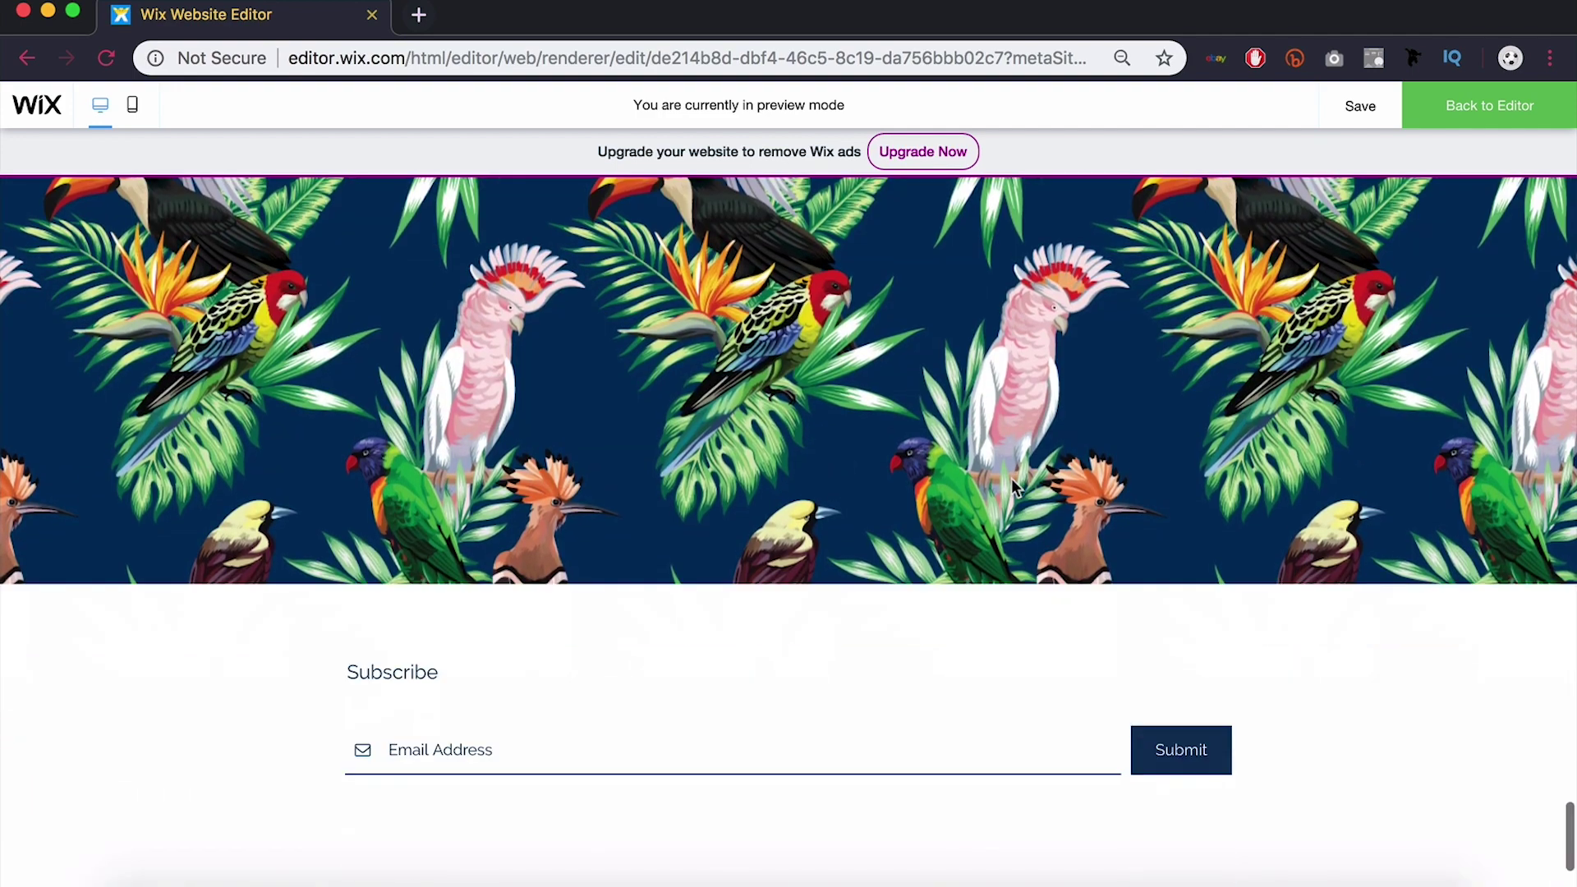
scroll(1011, 487, up, 1)
scroll(1012, 487, up, 3)
scroll(1012, 487, up, 3)
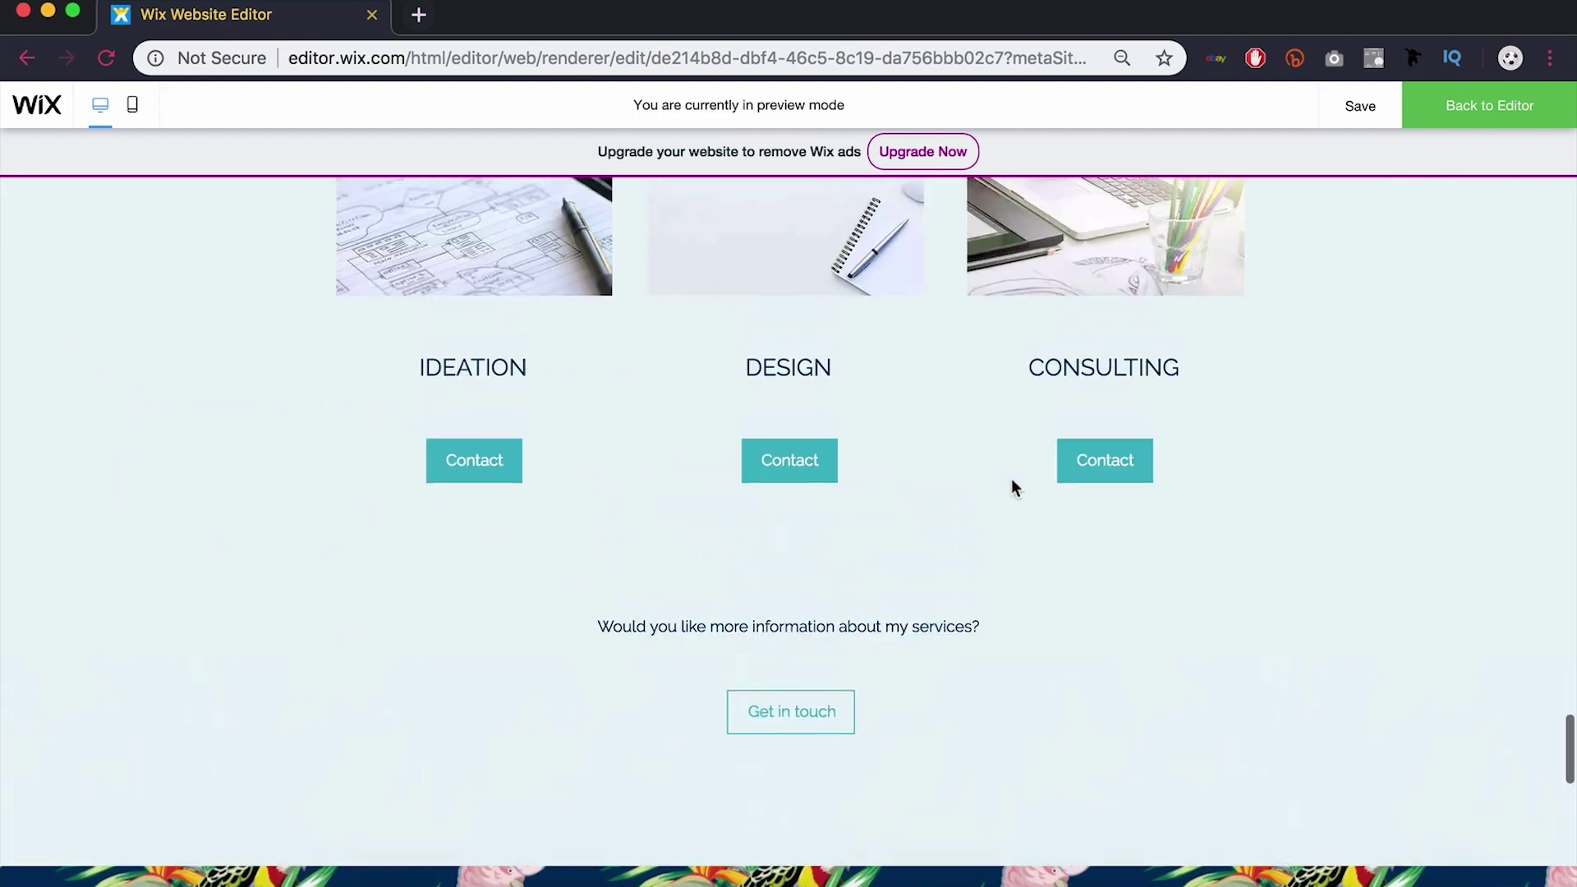
scroll(1012, 486, up, 2)
scroll(1014, 488, down, 4)
scroll(1014, 488, down, 2)
scroll(1013, 489, down, 2)
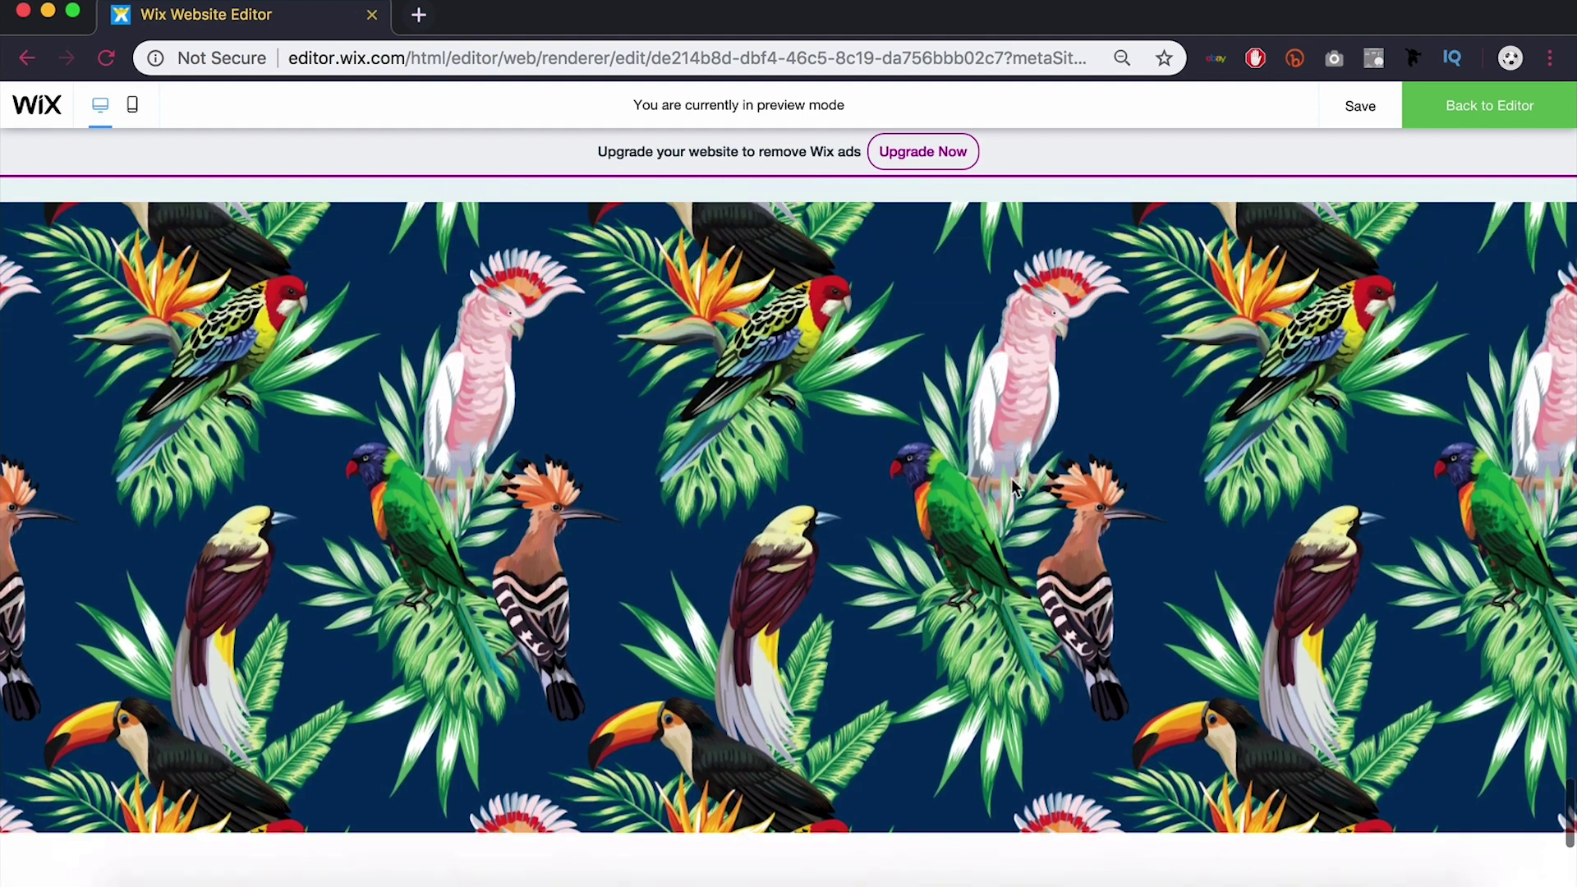
scroll(877, 457, down, 1)
scroll(877, 457, down, 2)
scroll(877, 458, down, 2)
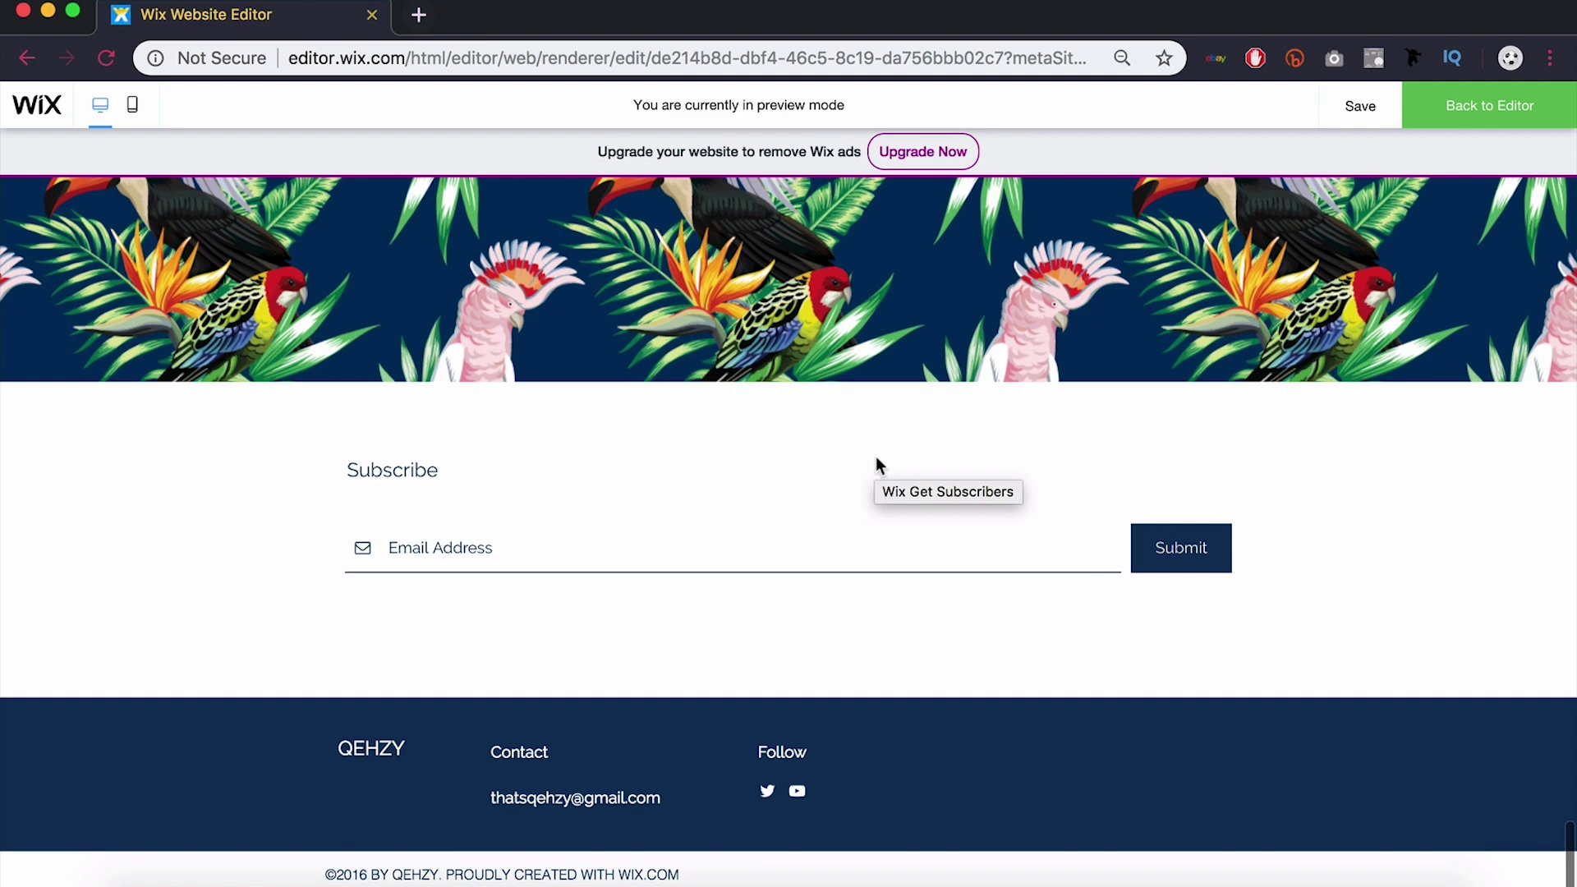
scroll(876, 466, up, 2)
scroll(876, 466, up, 1)
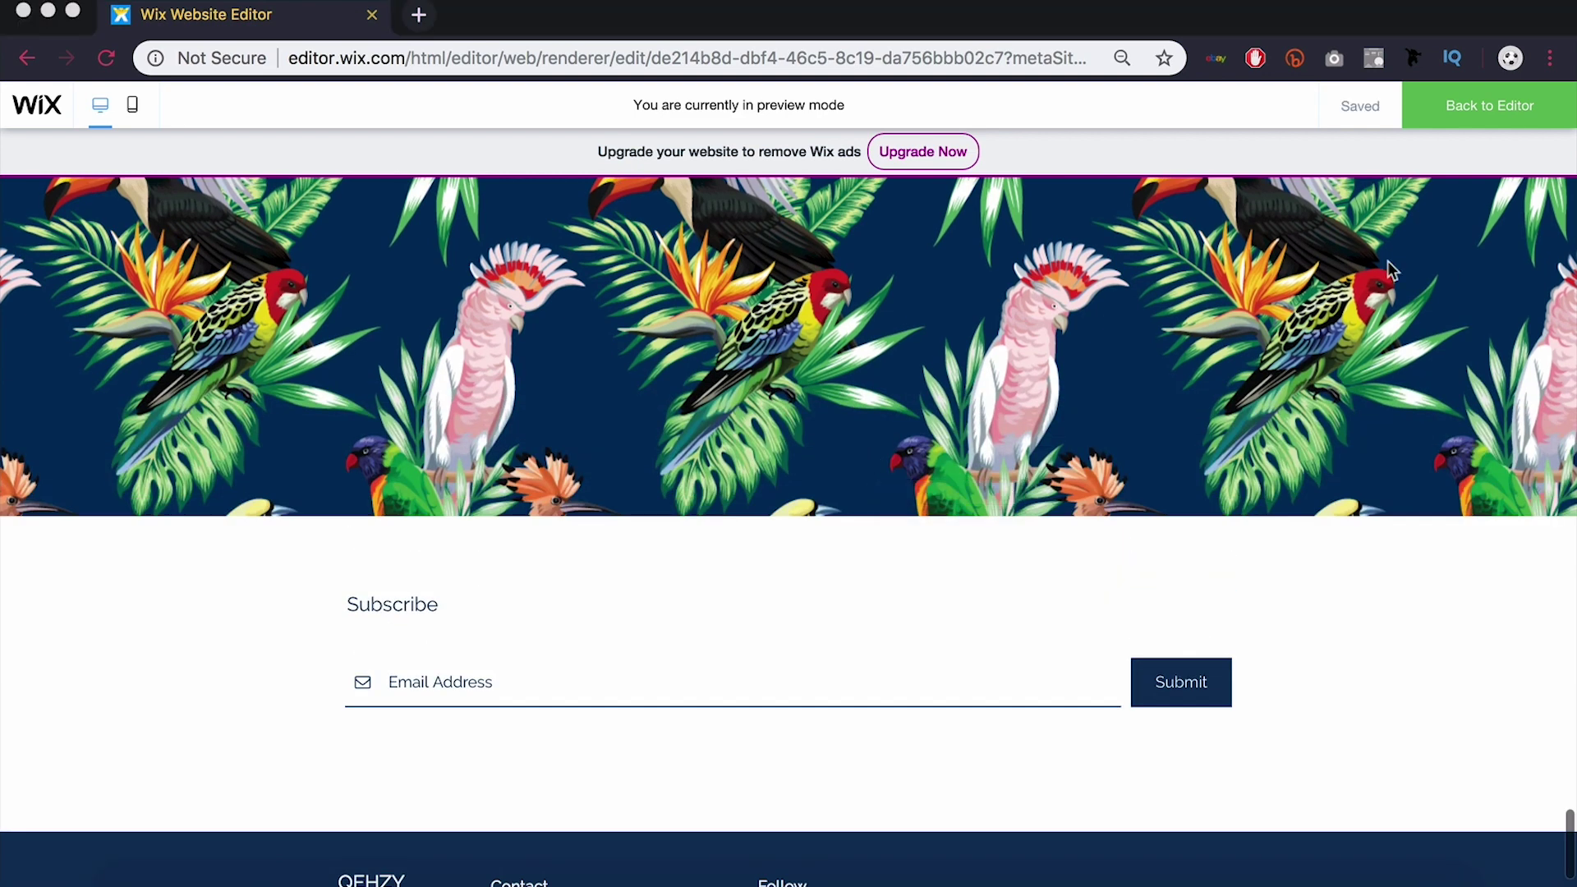
scroll(867, 366, up, 2)
scroll(866, 366, up, 2)
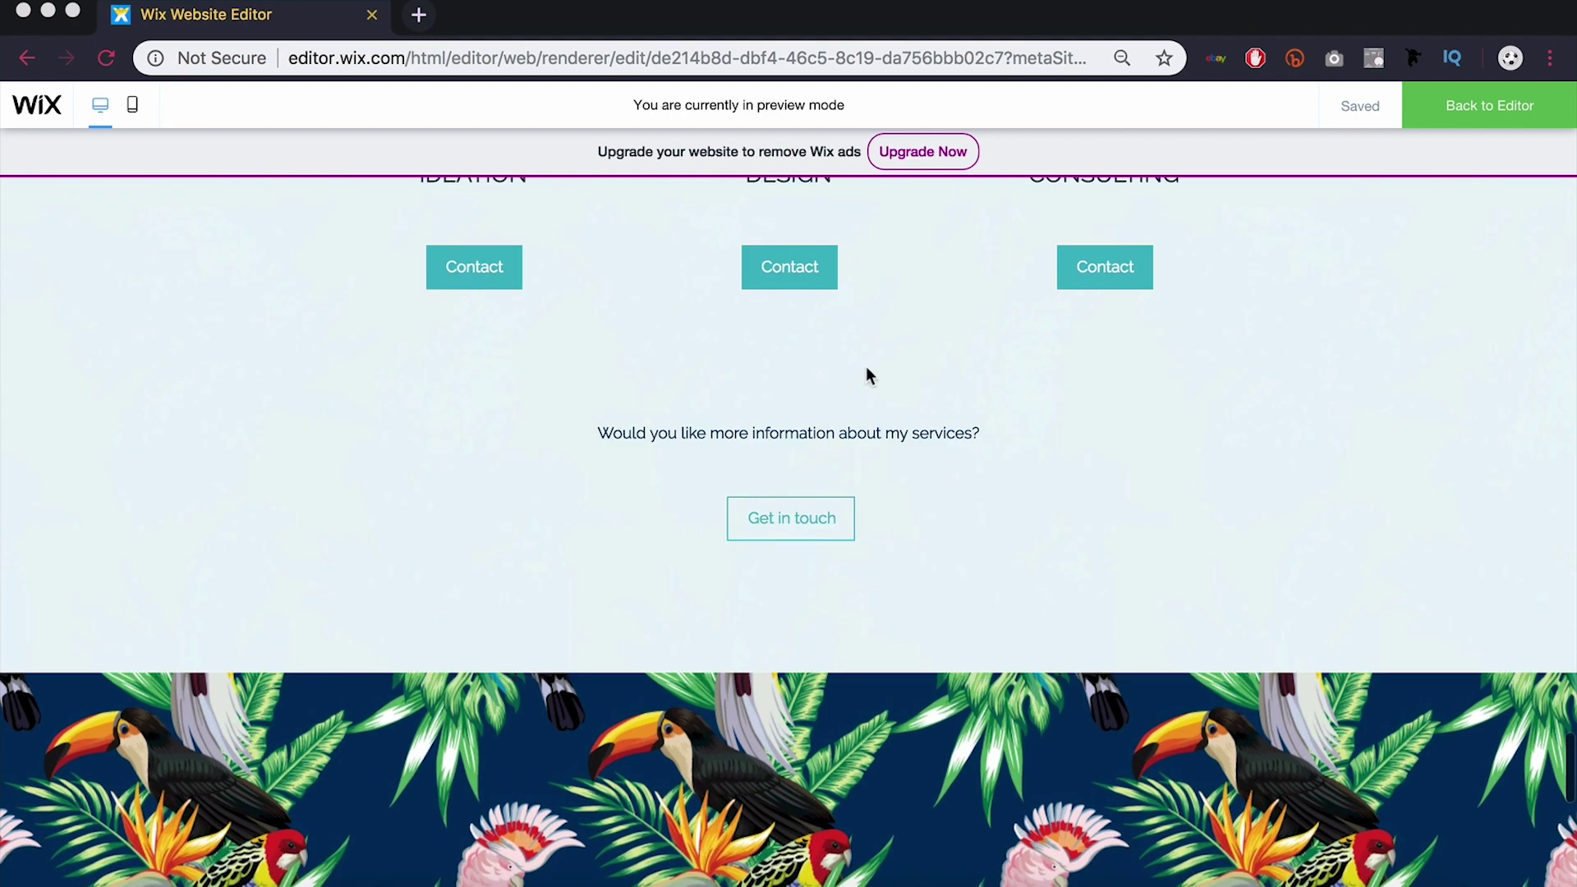
Return to the editor and select the laptop-photo strip above Design Services
click(1467, 110)
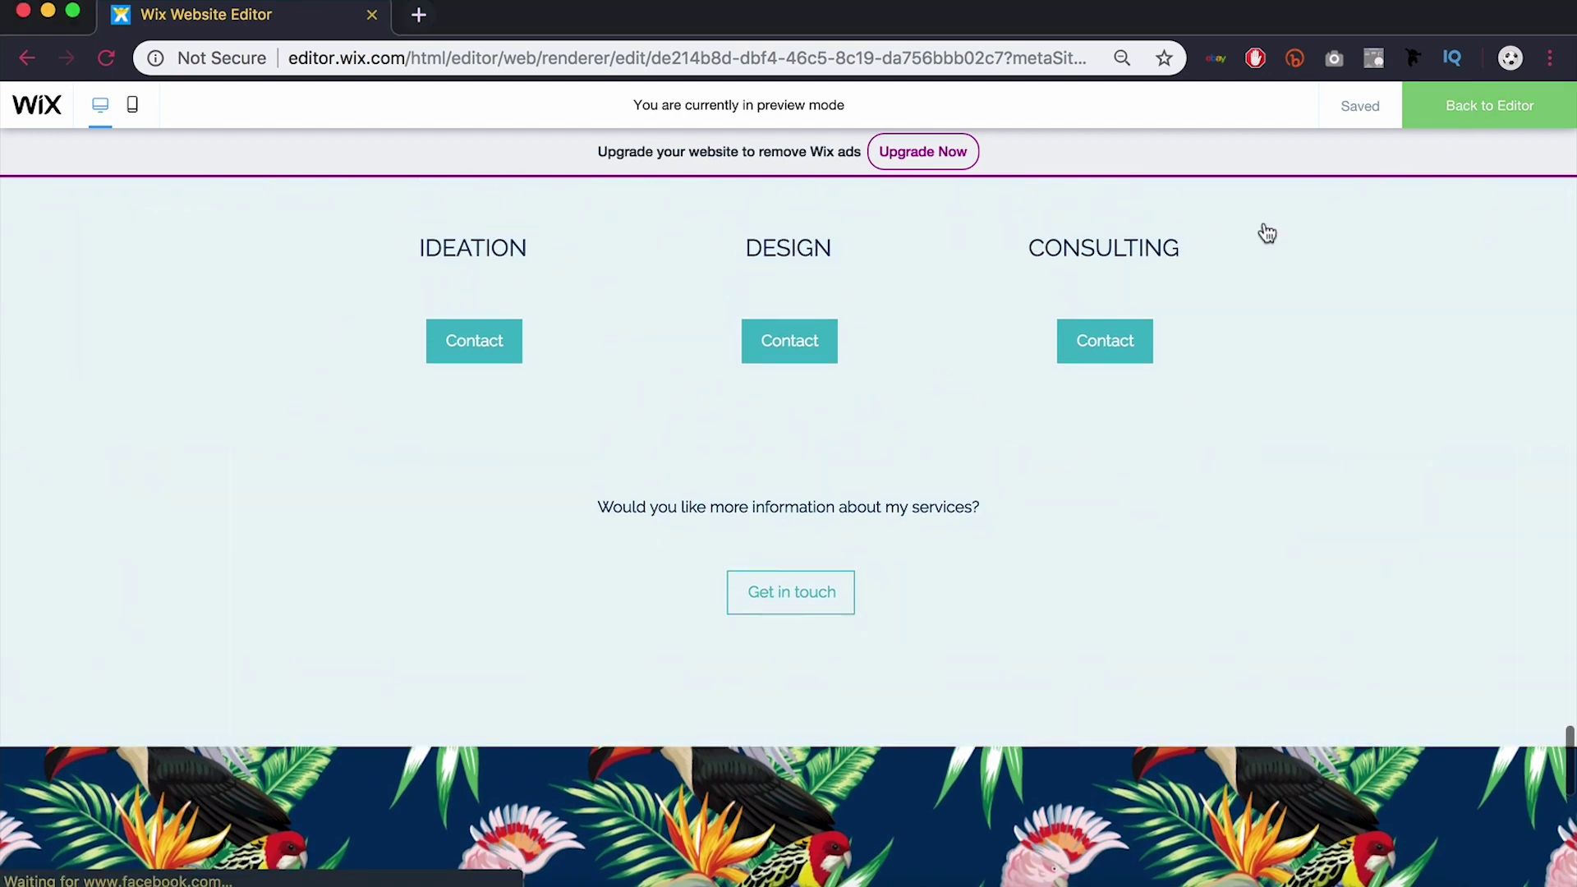
scroll(1192, 378, up, 5)
scroll(1192, 377, up, 4)
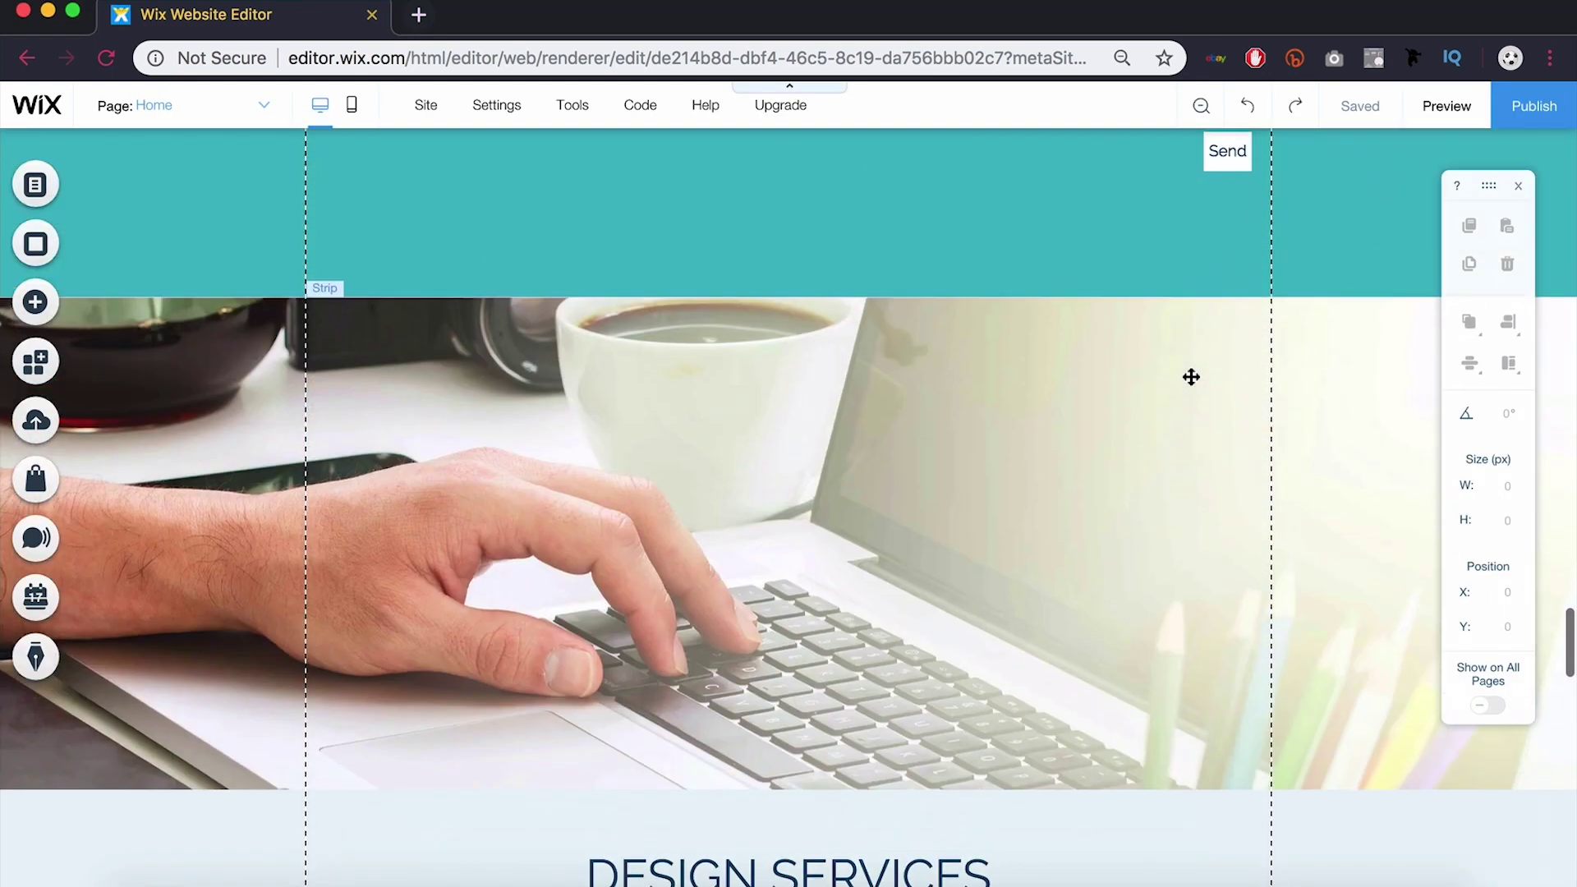
click(864, 492)
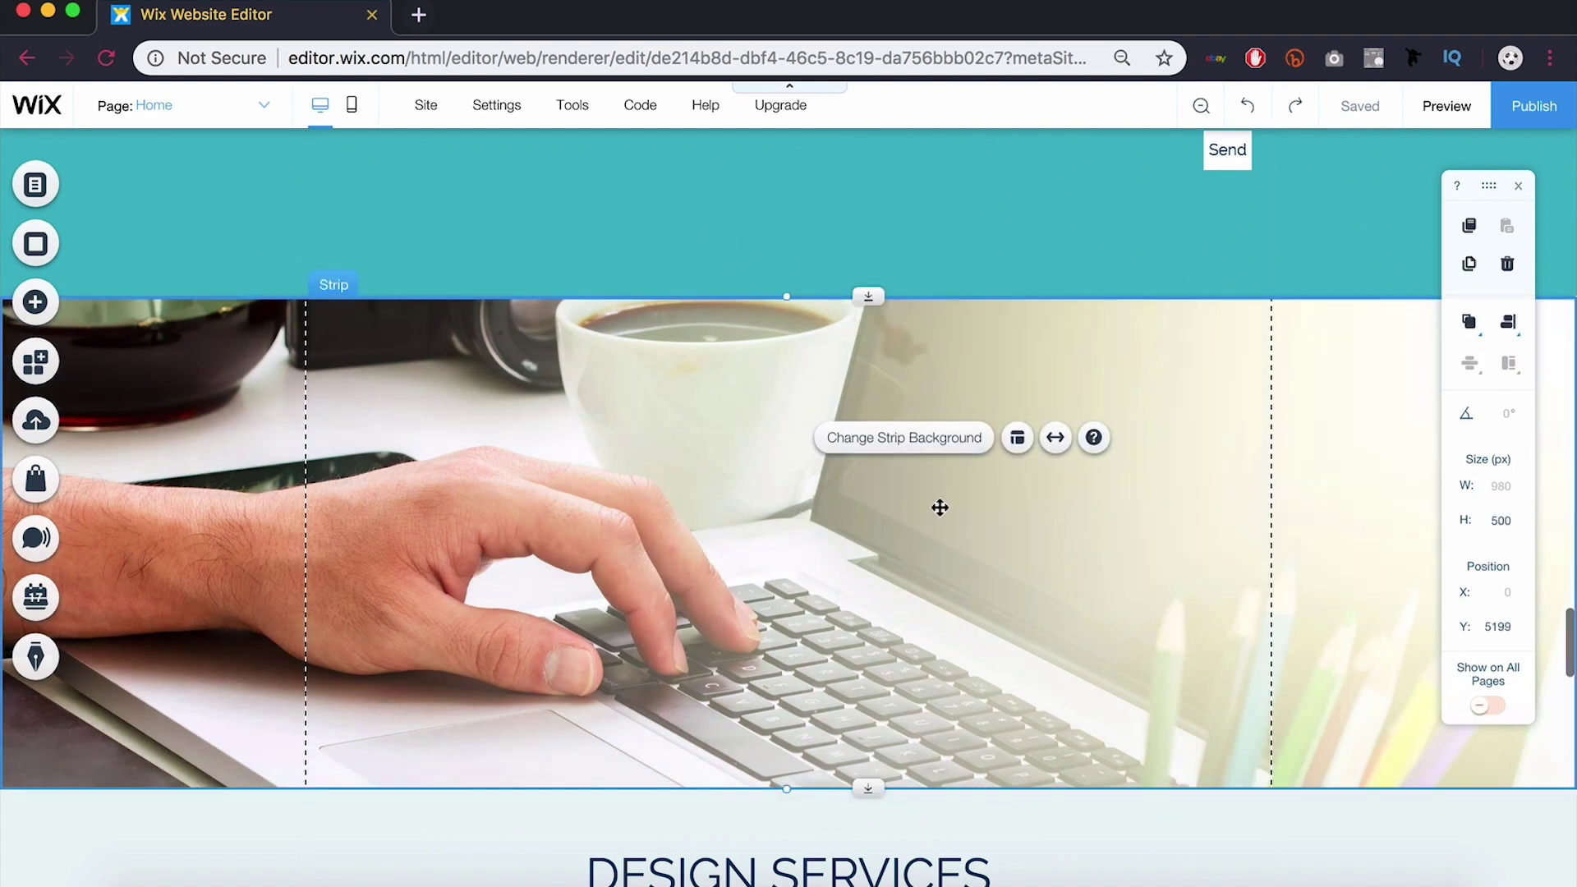
Give the laptop strip's background image the Parallax scroll effect
click(891, 442)
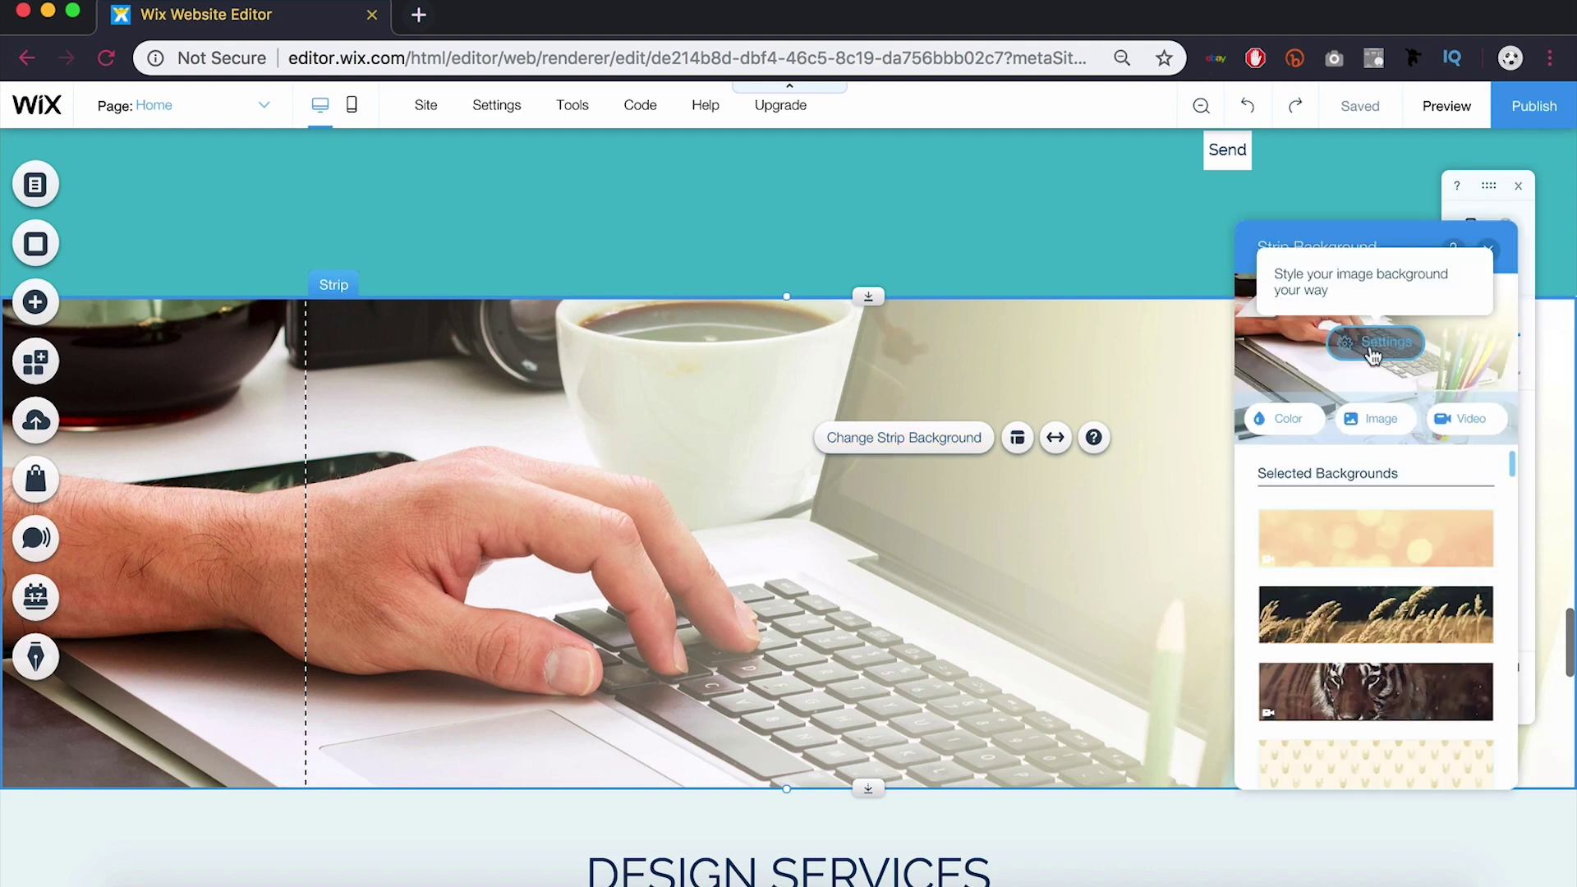
click(1374, 352)
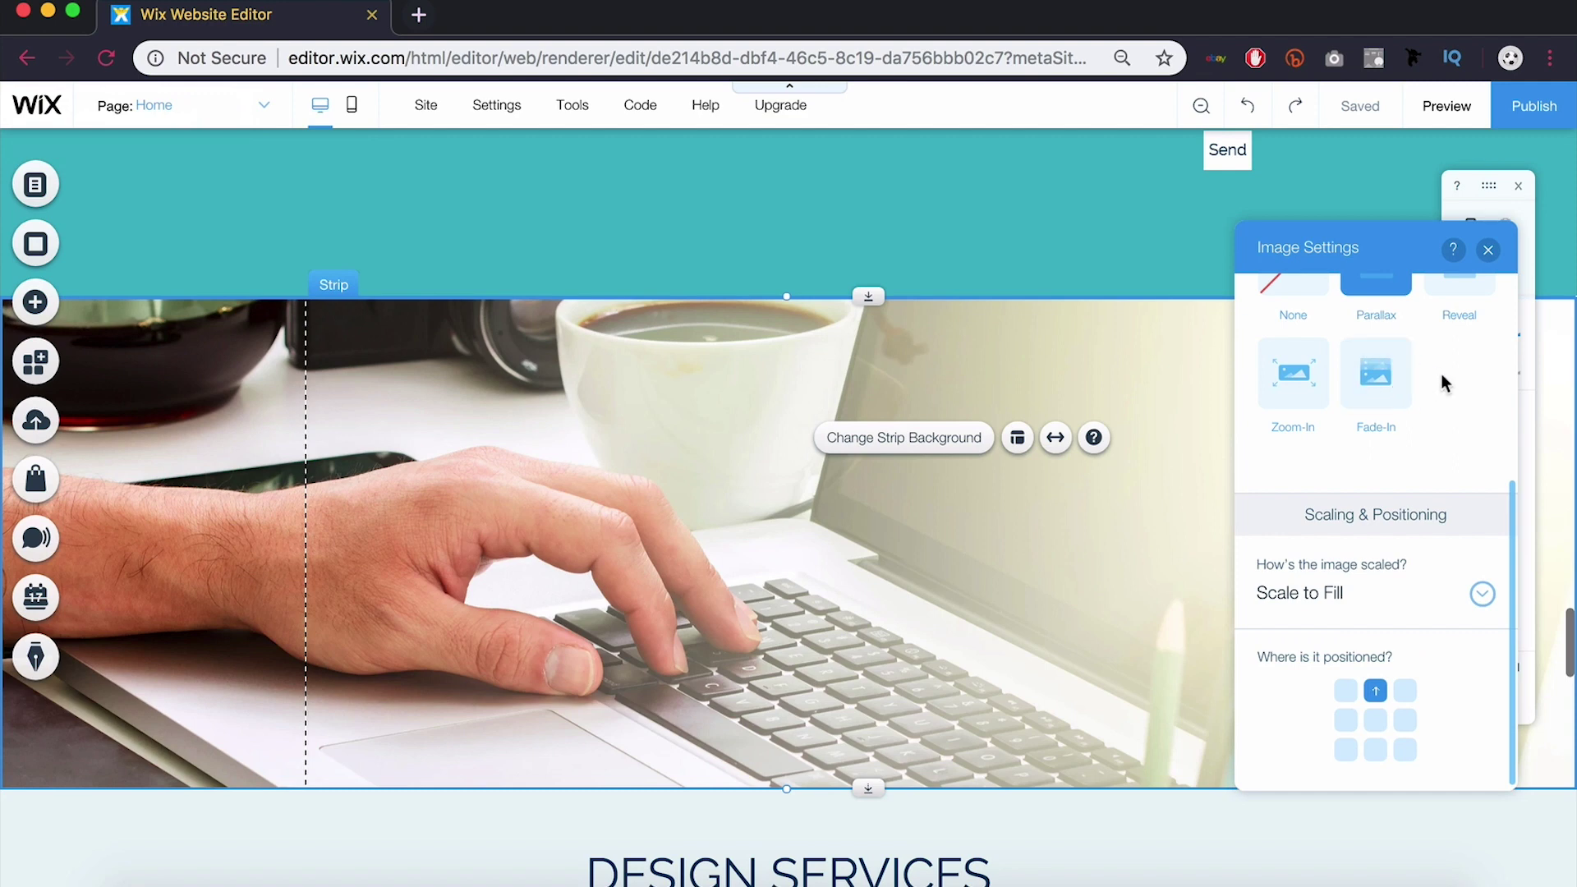
scroll(1442, 373, up, 5)
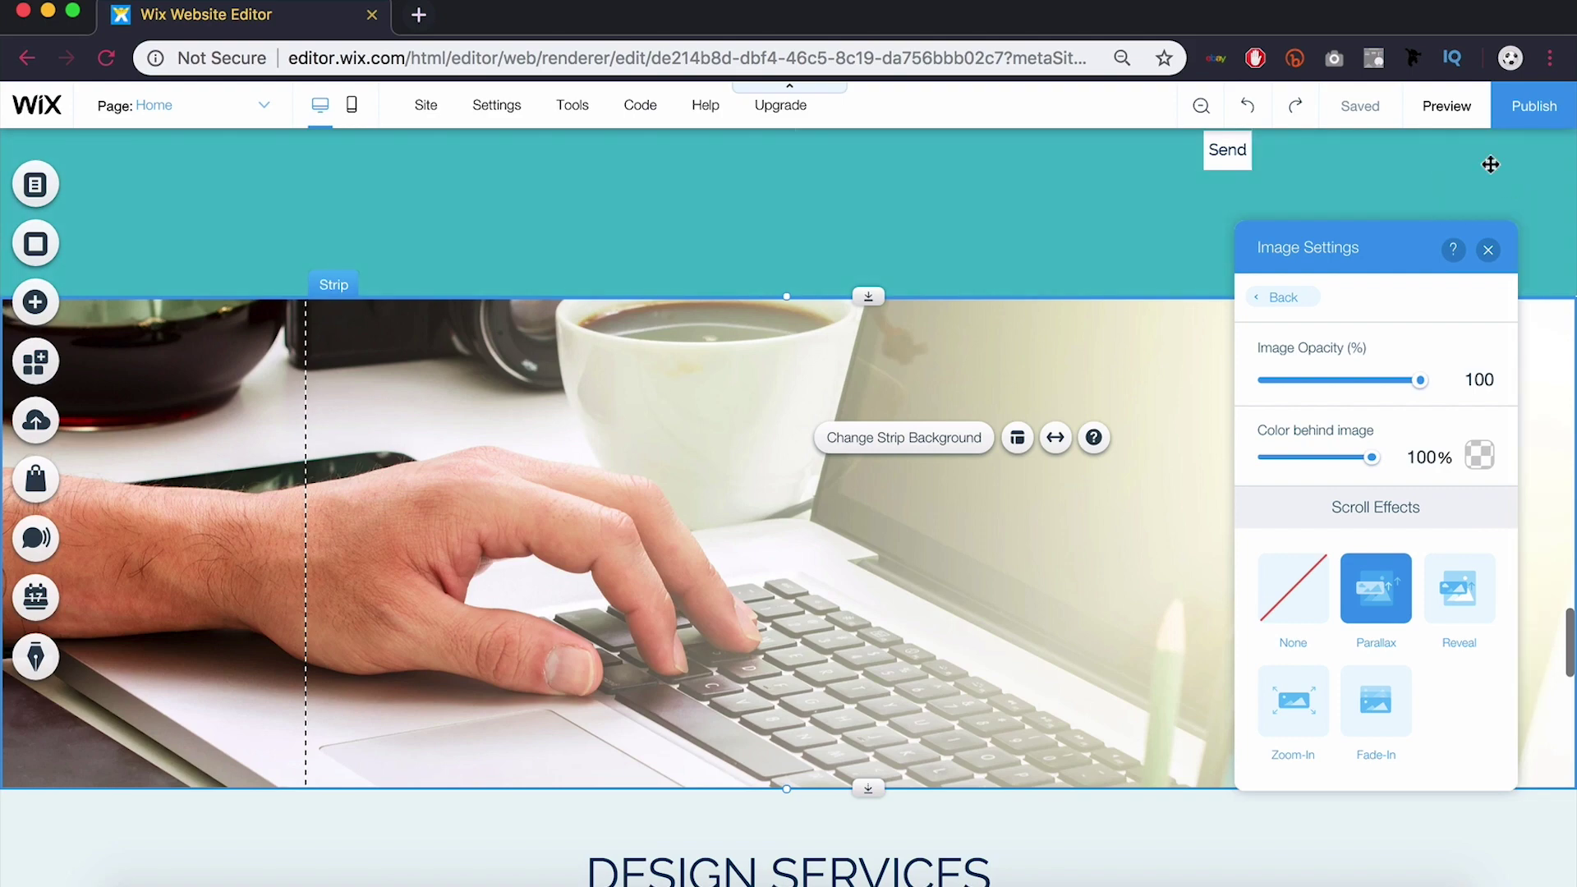
Preview the site and scroll past the laptop strip to check its parallax effect
click(1447, 106)
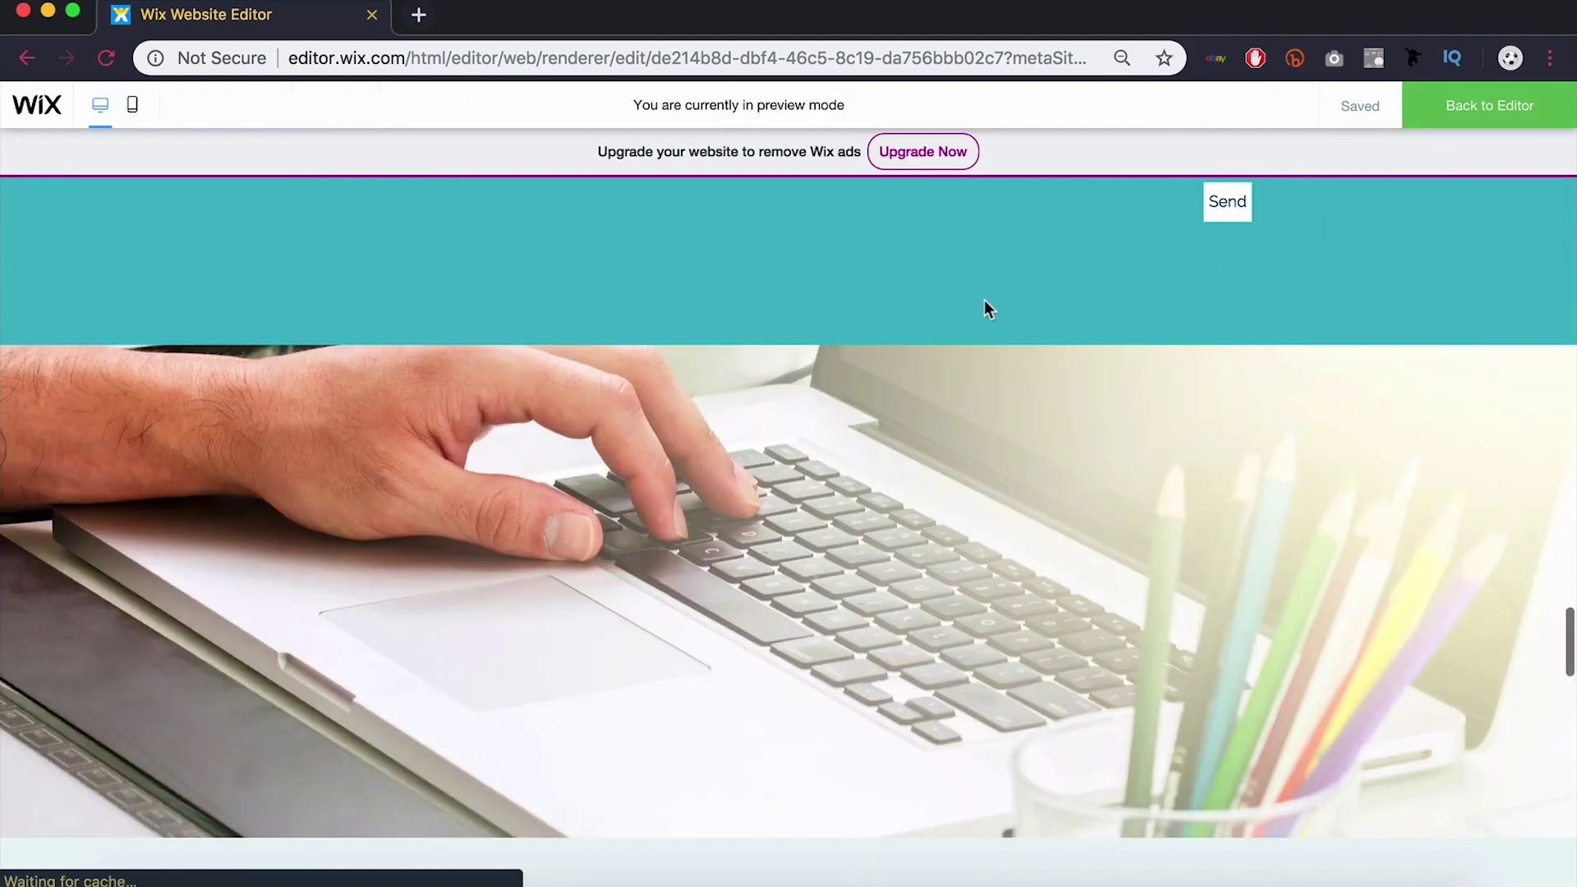
scroll(986, 303, down, 3)
scroll(984, 302, down, 3)
scroll(985, 301, up, 3)
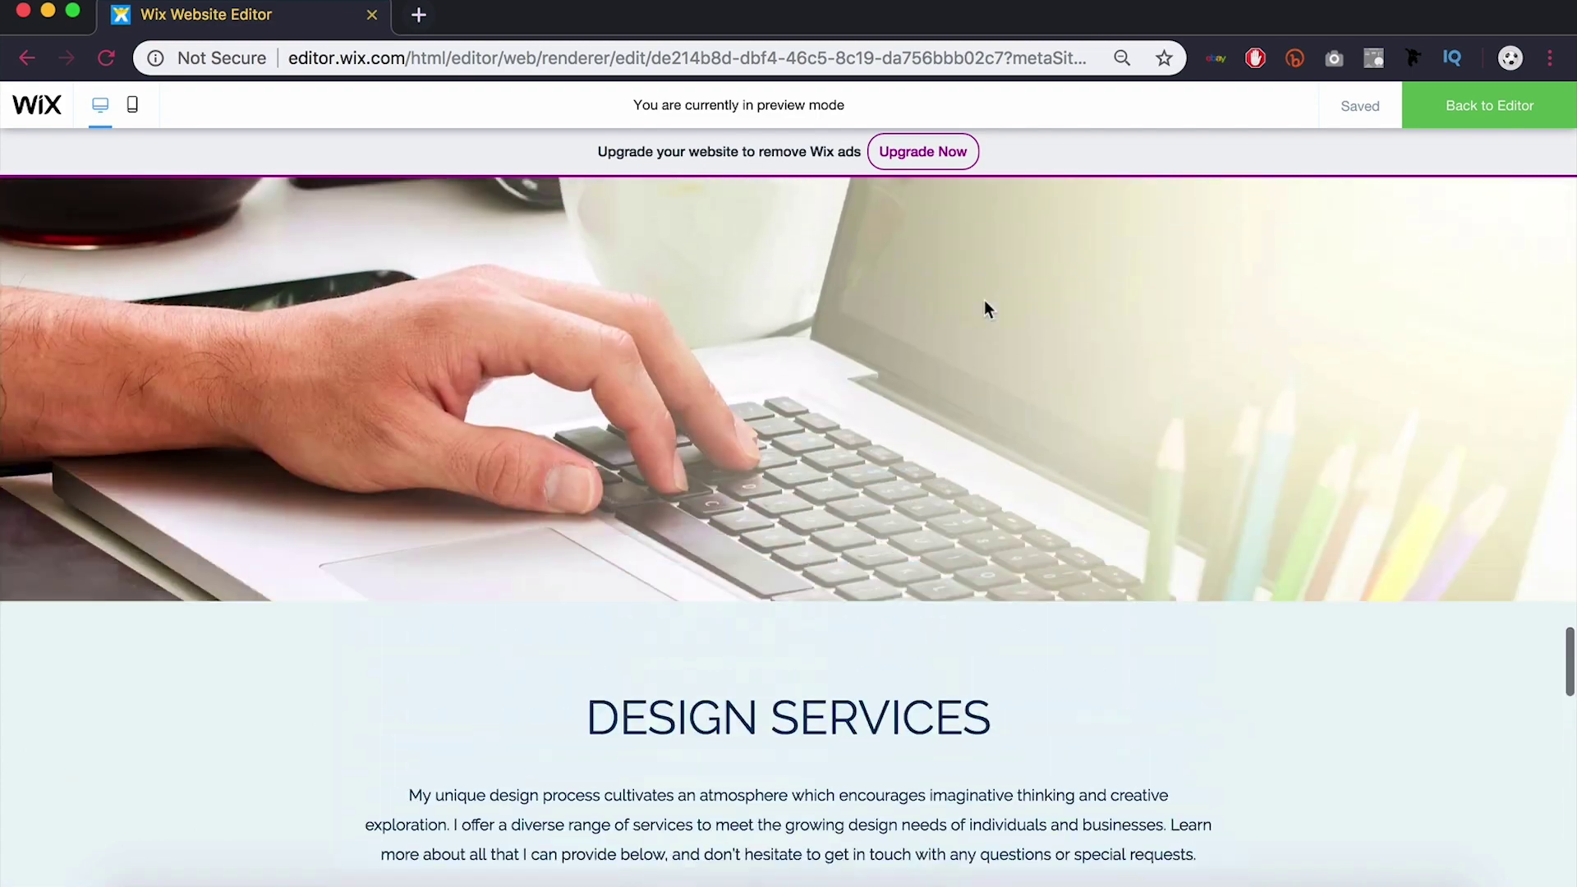
scroll(985, 302, up, 4)
scroll(985, 302, up, 3)
scroll(985, 302, down, 1)
scroll(985, 302, down, 3)
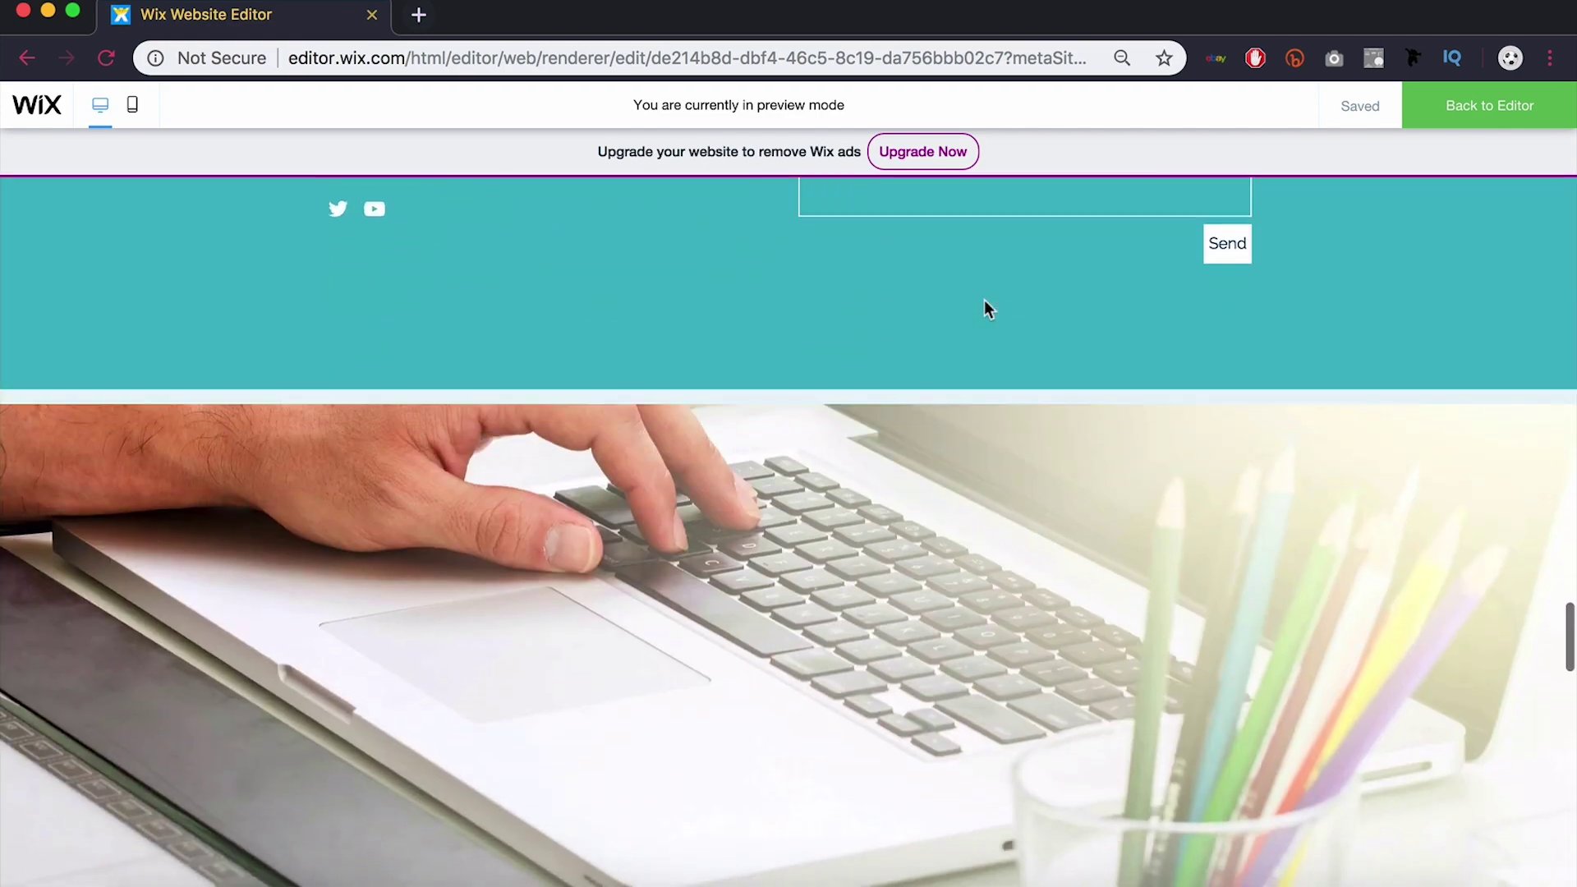
scroll(985, 302, down, 5)
scroll(985, 302, down, 2)
scroll(985, 303, up, 5)
scroll(985, 302, up, 2)
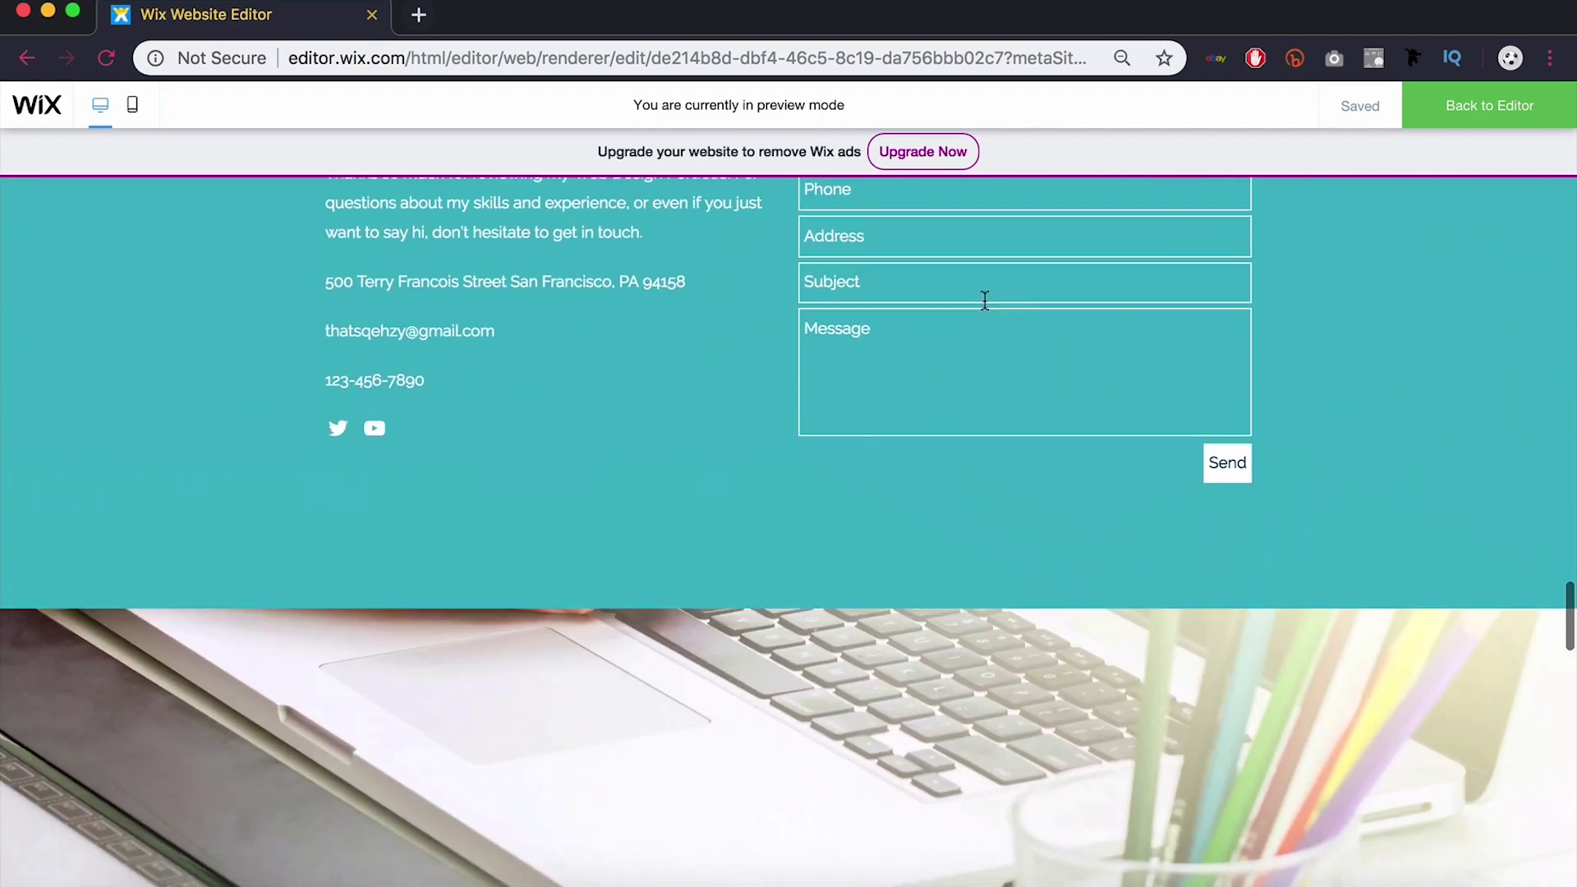
scroll(985, 302, up, 1)
scroll(984, 300, down, 1)
scroll(985, 300, down, 2)
scroll(984, 300, down, 3)
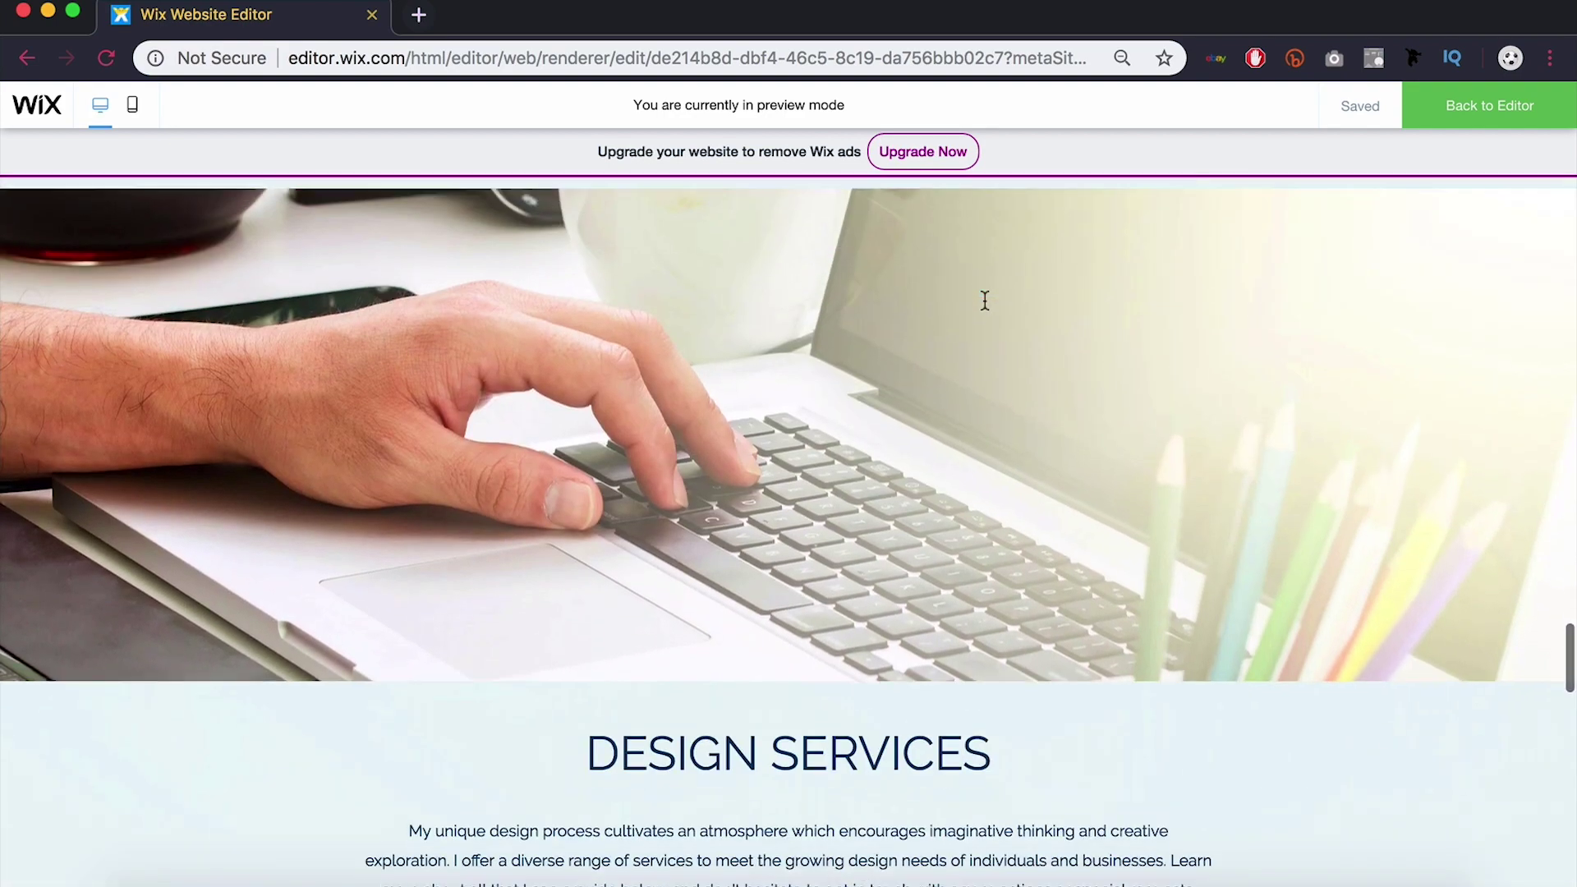